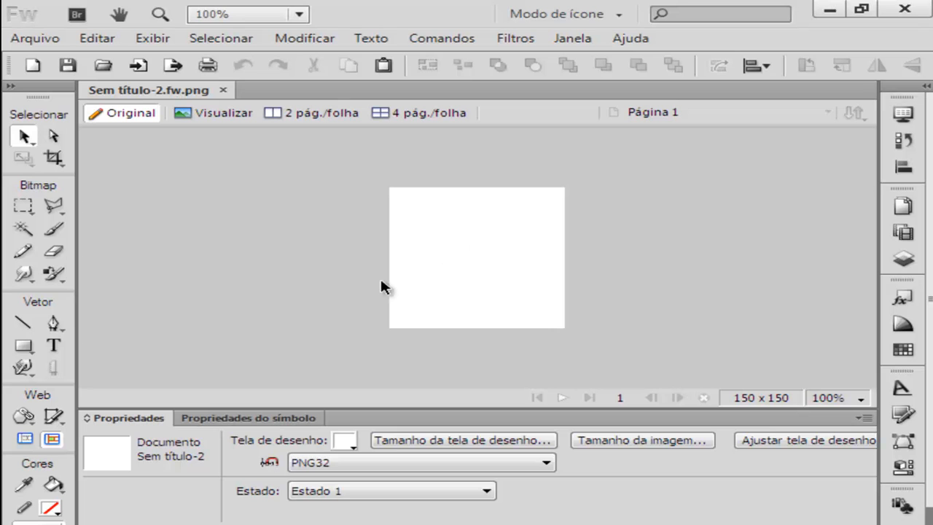
Step: Draw a rounded rectangle about 112 × 54 px near the middle of the canvas
{"action": "left_click", "coordinate": [24, 346]}
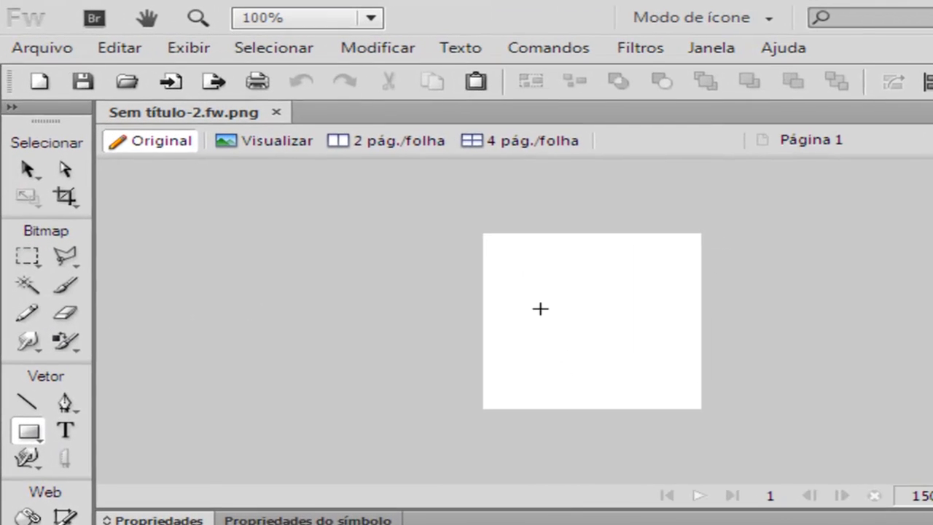
{"action": "left_click_drag", "start_coordinate": [537, 299], "coordinate": [655, 347]}
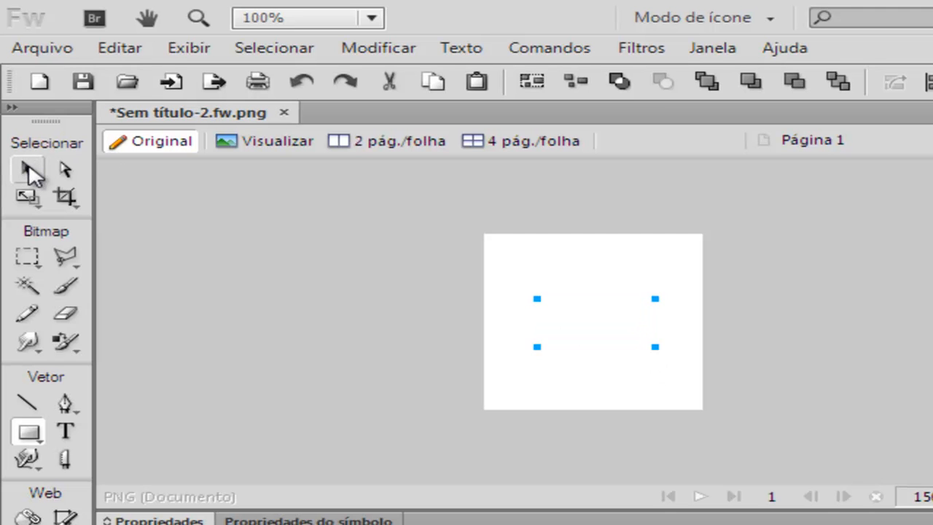
{"action": "left_click", "coordinate": [36, 440]}
{"action": "left_click", "coordinate": [180, 115]}
{"action": "left_click_drag", "start_coordinate": [507, 283], "coordinate": [671, 347]}
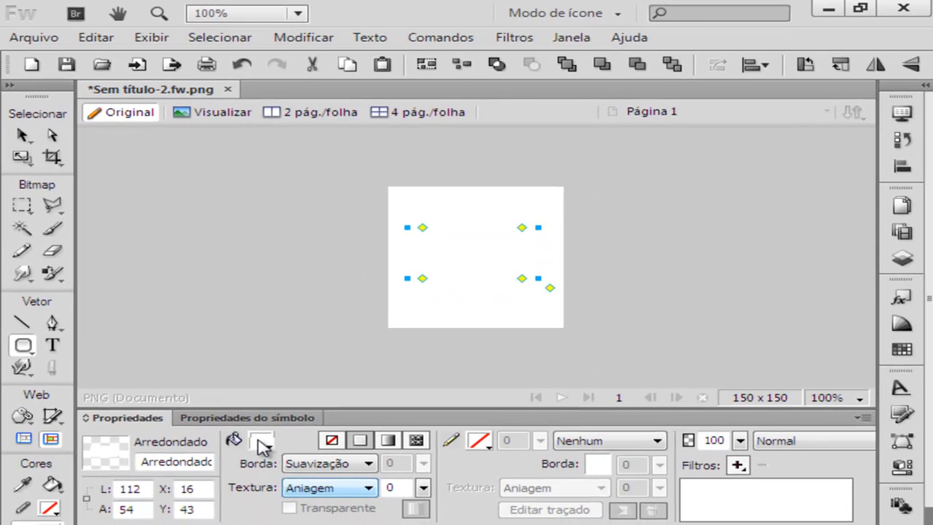
Step: Fill the rounded rectangle with a linear gradient running from dark blue at its upper edge to light blue at its lower edge
{"action": "left_click", "coordinate": [260, 442]}
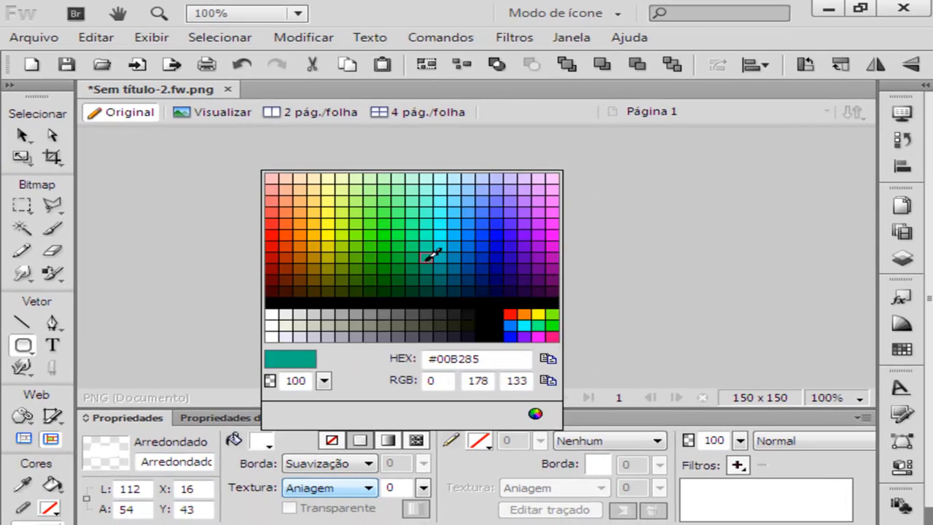
{"action": "left_click", "coordinate": [451, 209]}
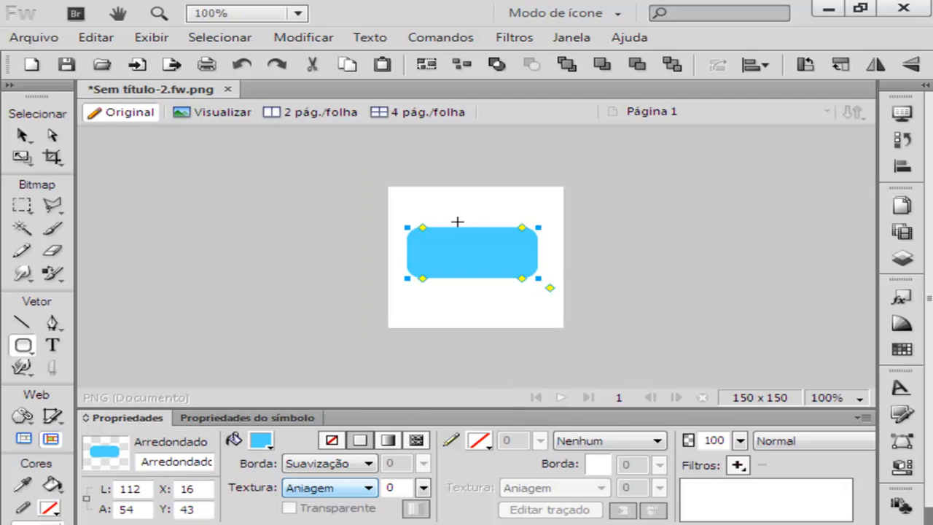
{"action": "left_click", "coordinate": [388, 440]}
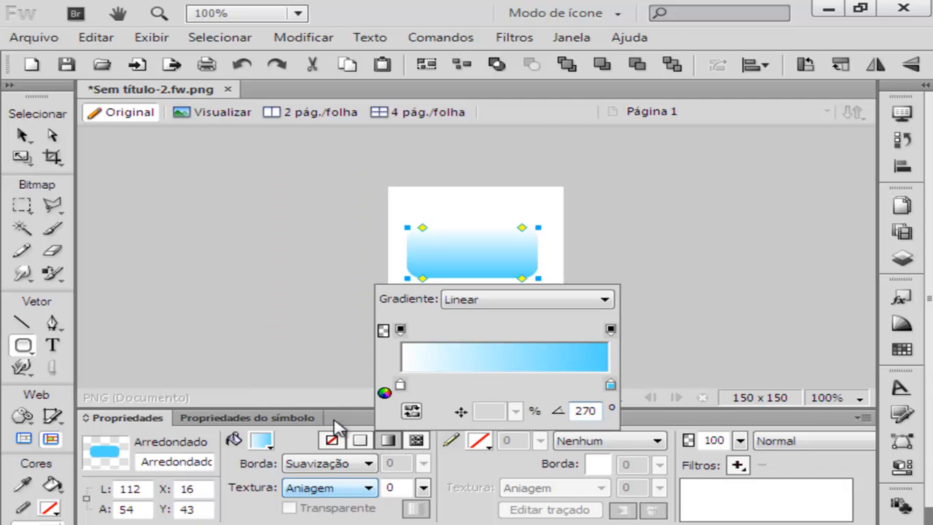
{"action": "left_click", "coordinate": [400, 386]}
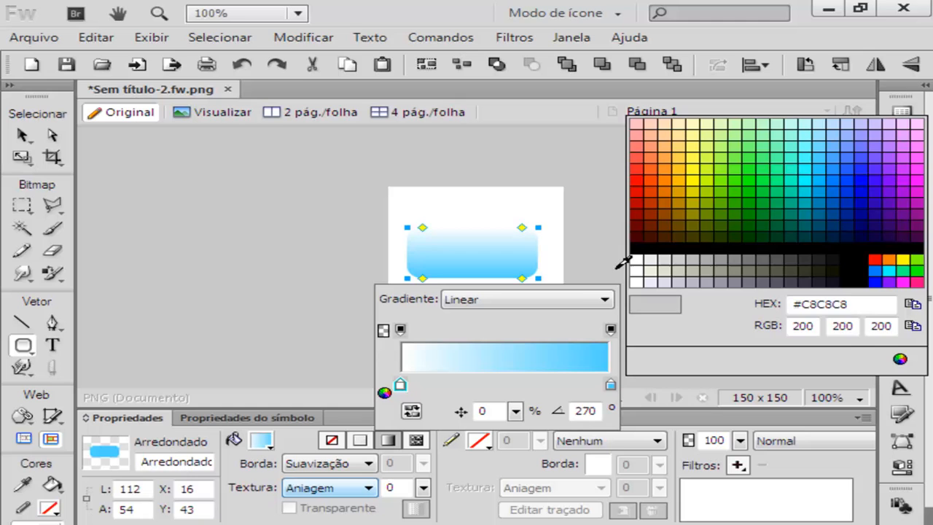
{"action": "left_click", "coordinate": [817, 223]}
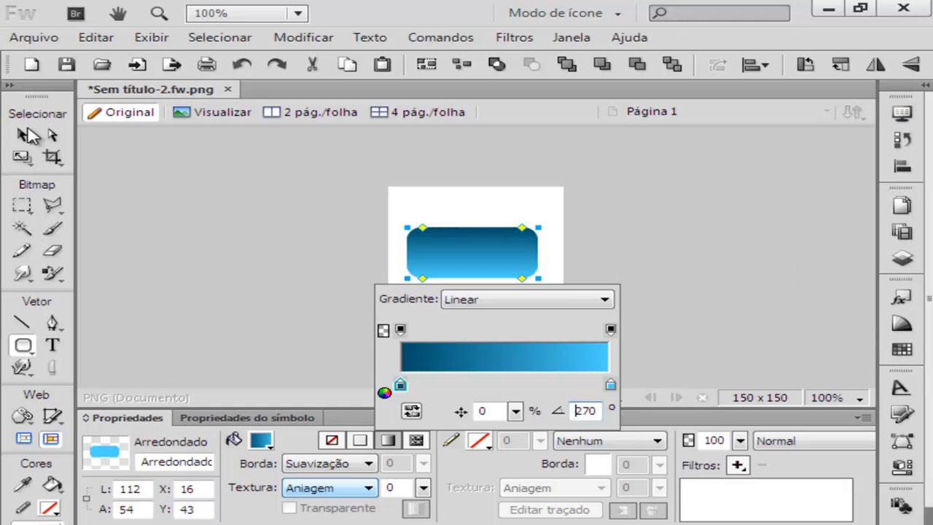
Step: Add a Sombra filter with default settings to the gradient-filled rounded rectangle
{"action": "left_click", "coordinate": [26, 133]}
{"action": "left_click", "coordinate": [443, 267]}
{"action": "key", "text": "Delete"}
{"action": "left_click", "coordinate": [23, 136]}
{"action": "left_click", "coordinate": [453, 257]}
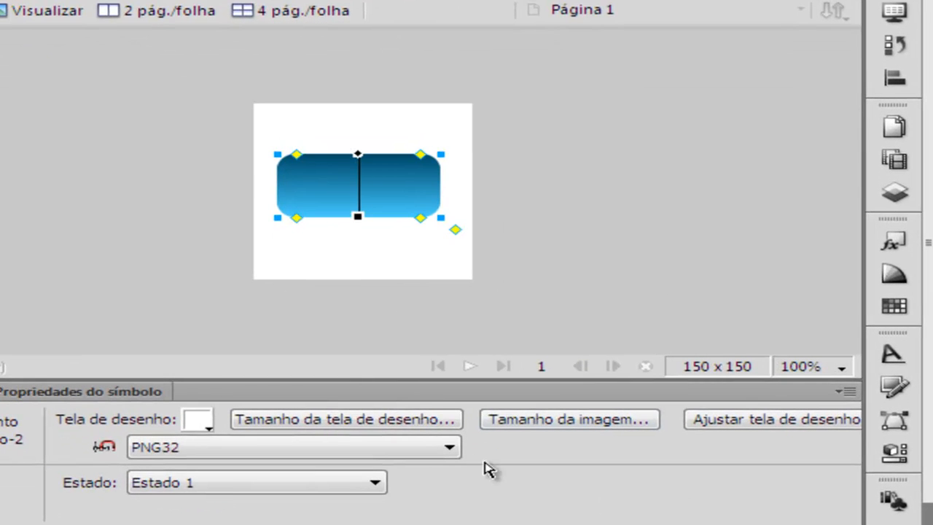
{"action": "left_click", "coordinate": [690, 452]}
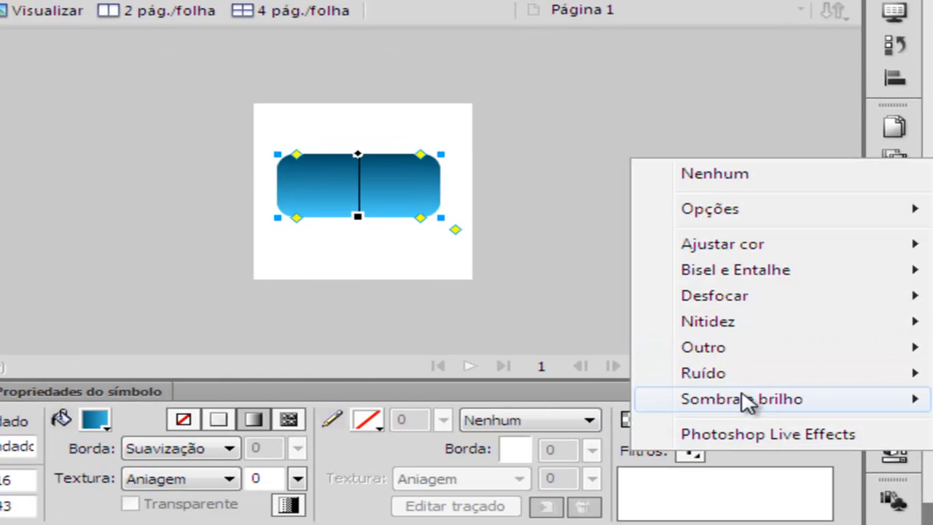
{"action": "mouse_move", "coordinate": [739, 403]}
{"action": "left_click", "coordinate": [486, 448]}
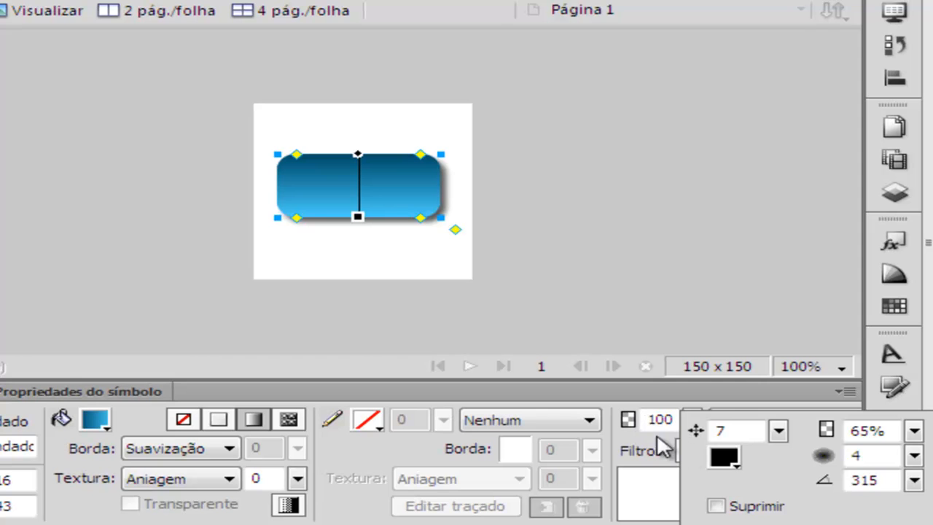
{"action": "left_click", "coordinate": [360, 235]}
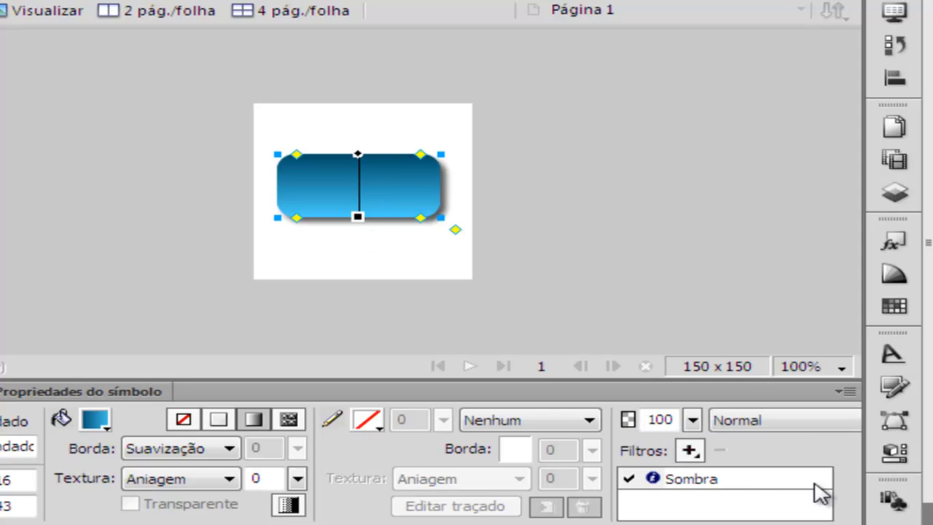
Step: Add a Bisel interno filter with default settings to the rounded rectangle
{"action": "left_click", "coordinate": [690, 452]}
{"action": "mouse_move", "coordinate": [744, 268]}
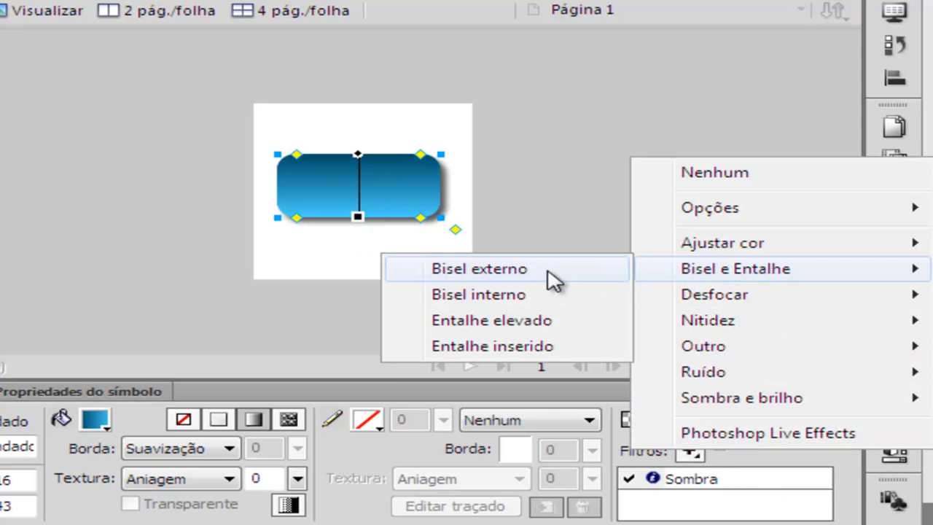
{"action": "left_click", "coordinate": [546, 295]}
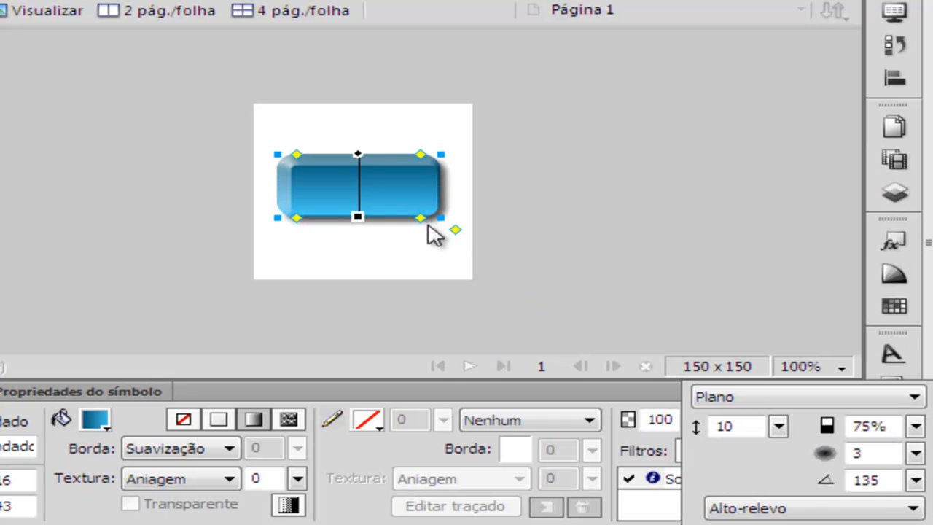
{"action": "left_click", "coordinate": [357, 222]}
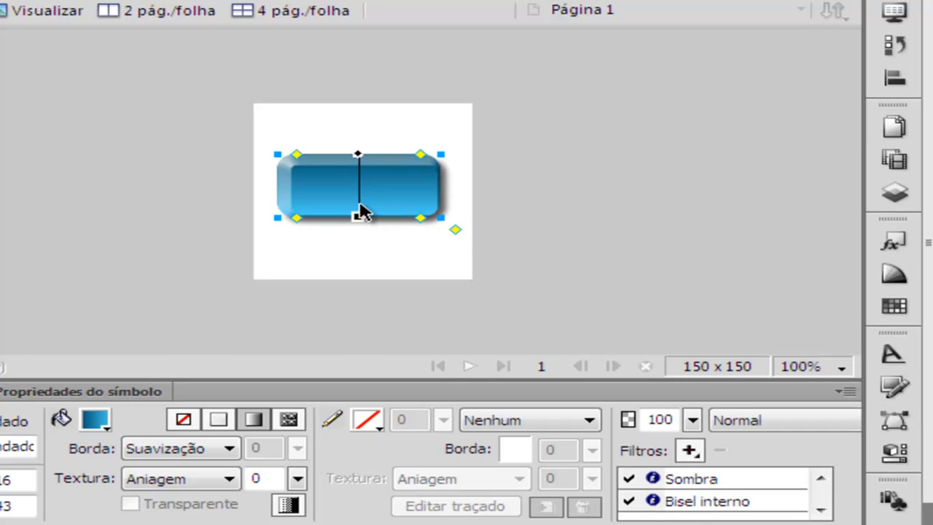
Step: Reorder the rounded rectangle's filters so that Bisel interno comes before Sombra
{"action": "left_click", "coordinate": [362, 218]}
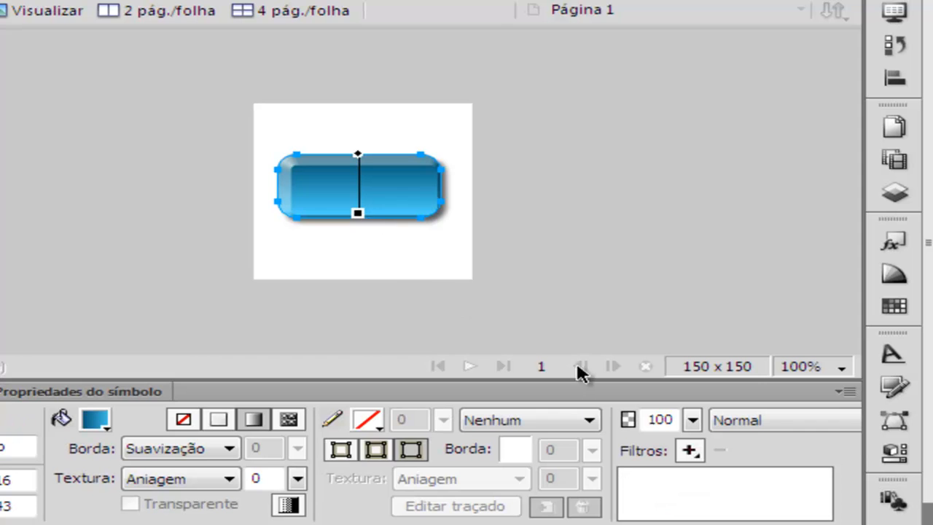
{"action": "left_click", "coordinate": [688, 453]}
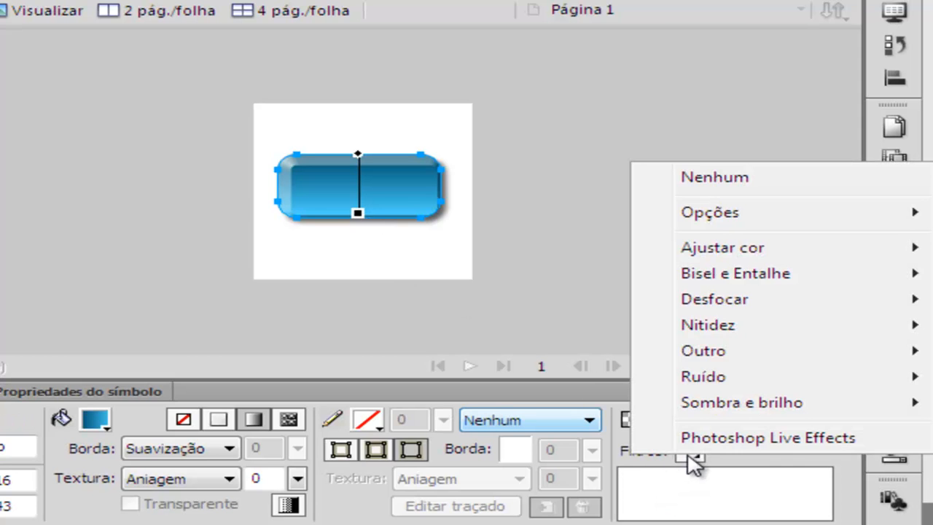
{"action": "left_click", "coordinate": [400, 195]}
{"action": "double_click", "coordinate": [691, 501]}
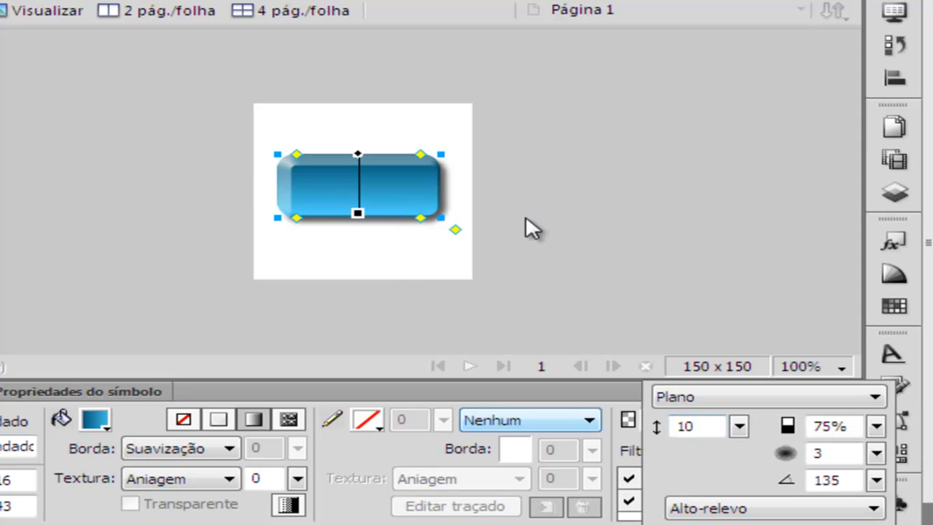
{"action": "left_click", "coordinate": [731, 250]}
{"action": "left_click_drag", "start_coordinate": [677, 503], "coordinate": [678, 485]}
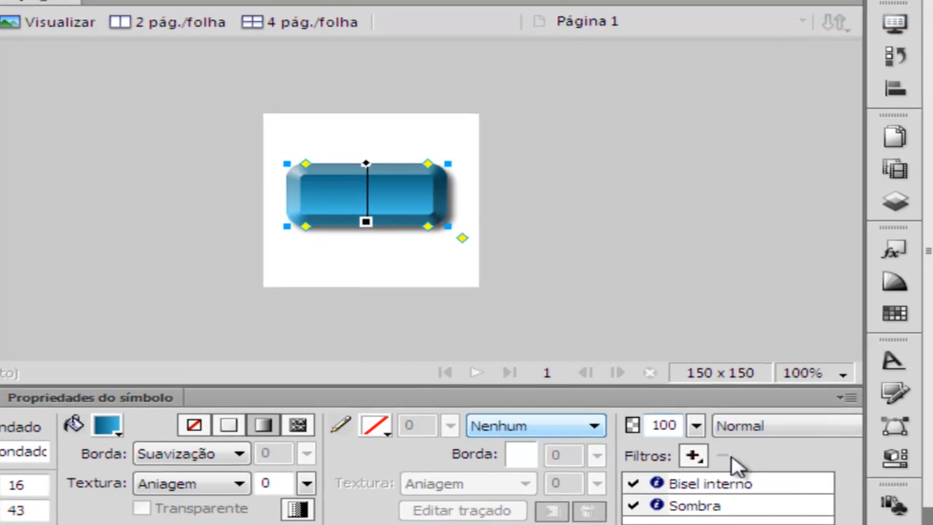
Step: Set the Bisel interno filter's width to 5
{"action": "left_click", "coordinate": [692, 484]}
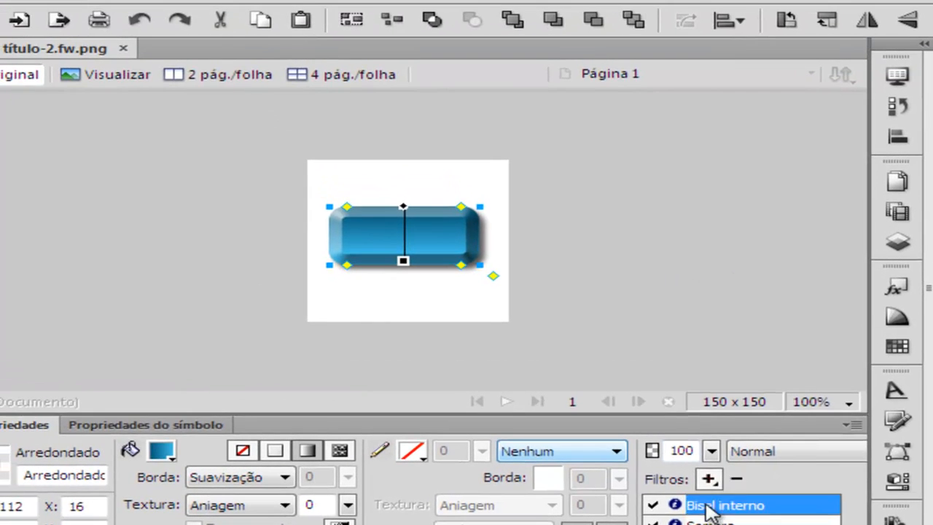
{"action": "double_click", "coordinate": [711, 510]}
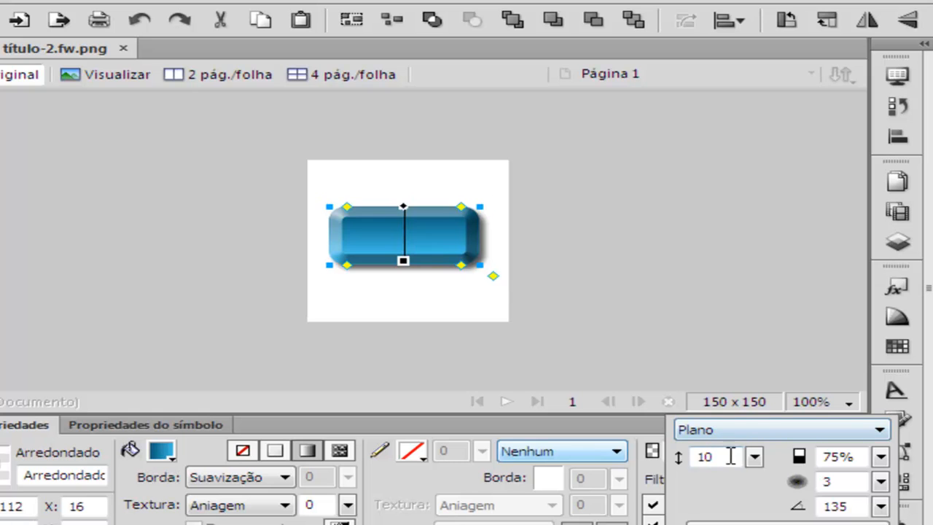
{"action": "left_click_drag", "start_coordinate": [729, 456], "coordinate": [689, 463]}
{"action": "type", "text": "5"}
{"action": "key", "text": "Return"}
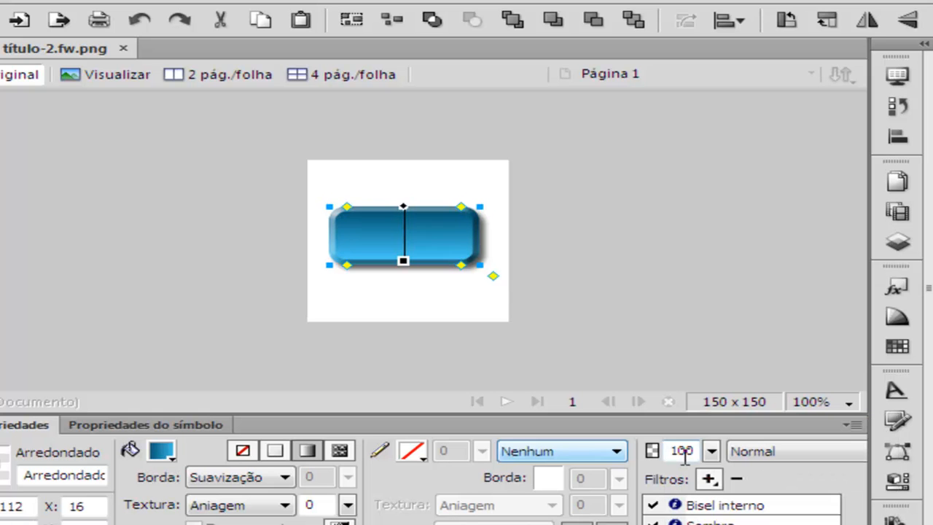
{"action": "left_click", "coordinate": [503, 250]}
Step: Move the button shape to X 16, Y 44 on the canvas
{"action": "left_click", "coordinate": [416, 236]}
{"action": "left_click_drag", "start_coordinate": [416, 235], "coordinate": [406, 231]}
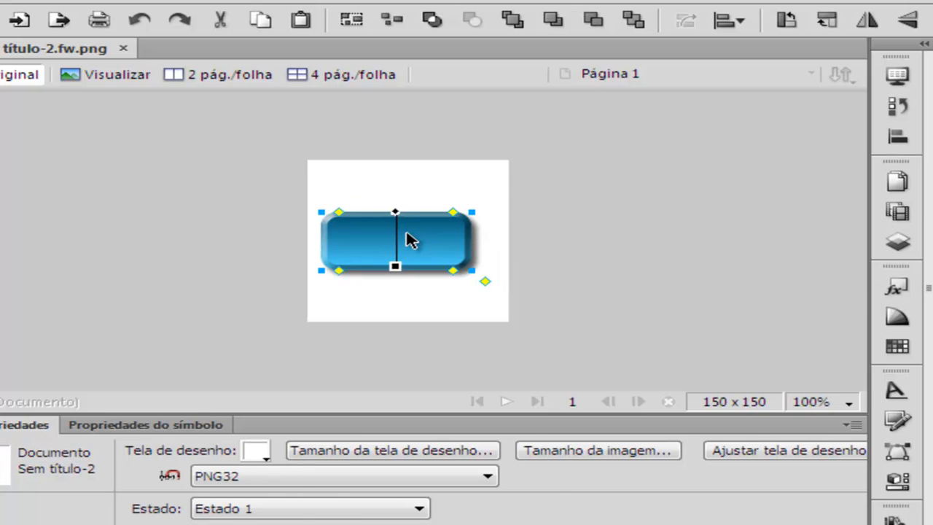
{"action": "key", "text": "ctrl+equal"}
{"action": "key", "text": "ctrl+equal"}
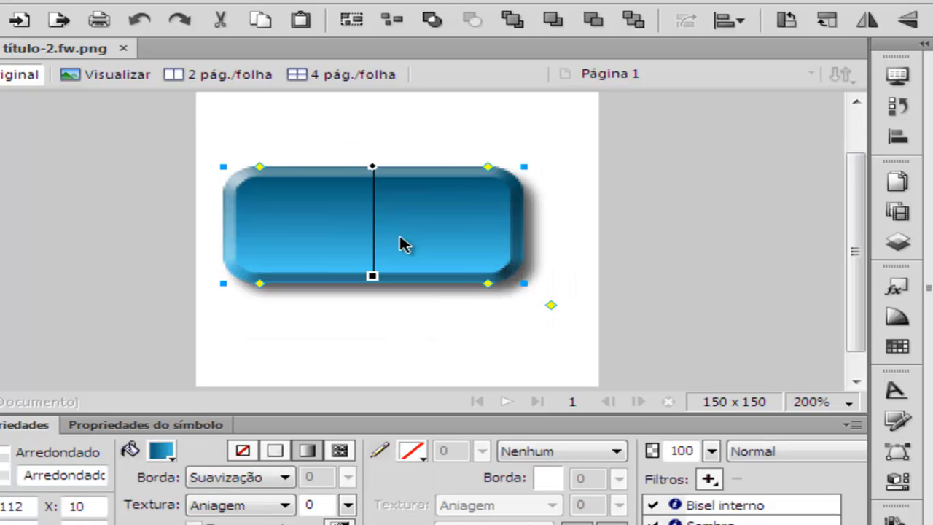
{"action": "left_click", "coordinate": [898, 76]}
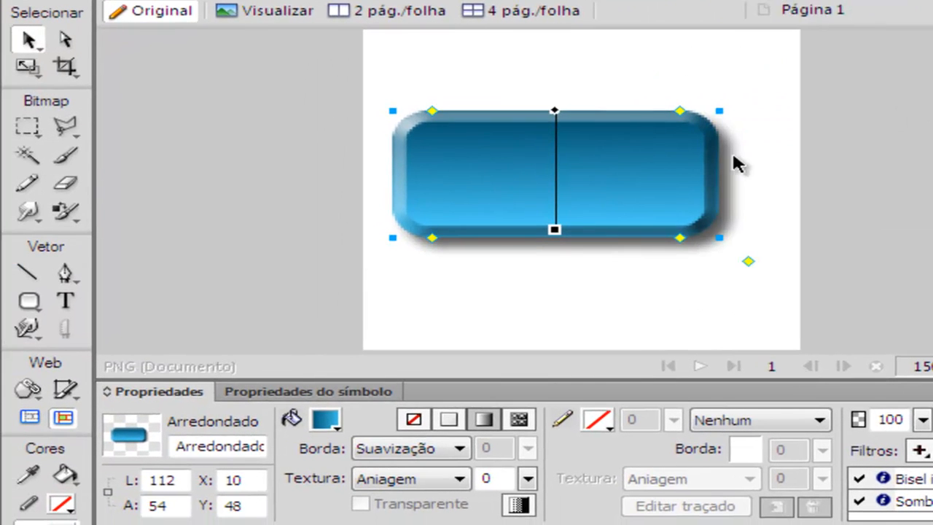
{"action": "left_click_drag", "start_coordinate": [624, 175], "coordinate": [633, 169]}
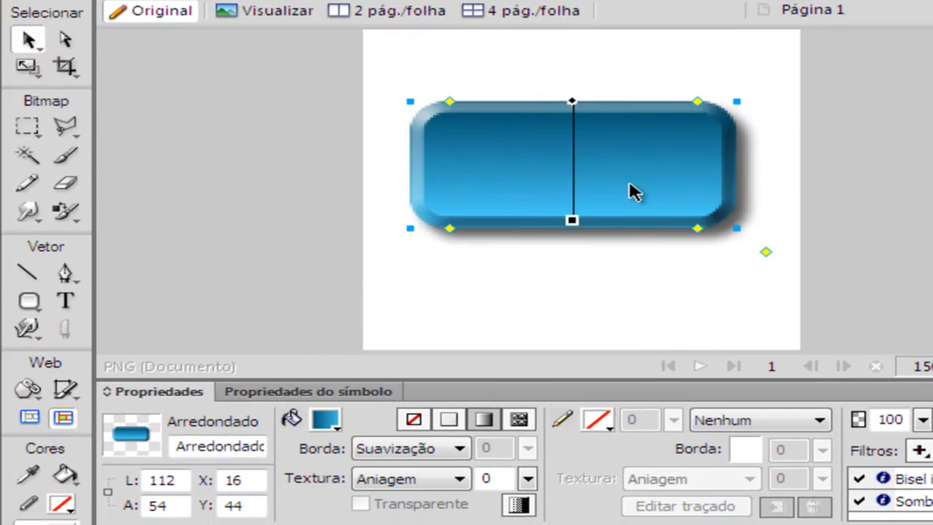
Step: Add the white text "Home" in Bauhaus 93 italic, size 32, on the button
{"action": "key", "text": "ctrl+minus"}
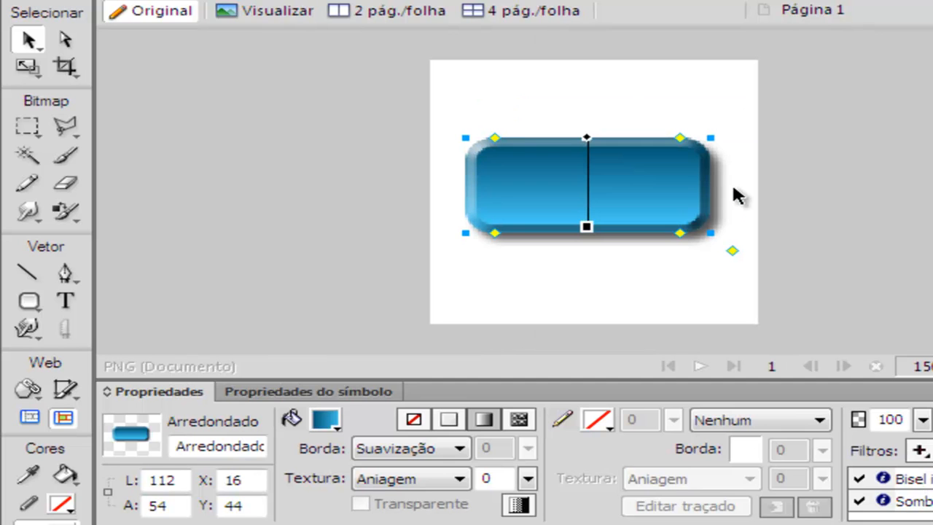
{"action": "left_click", "coordinate": [65, 300]}
{"action": "left_click", "coordinate": [531, 179]}
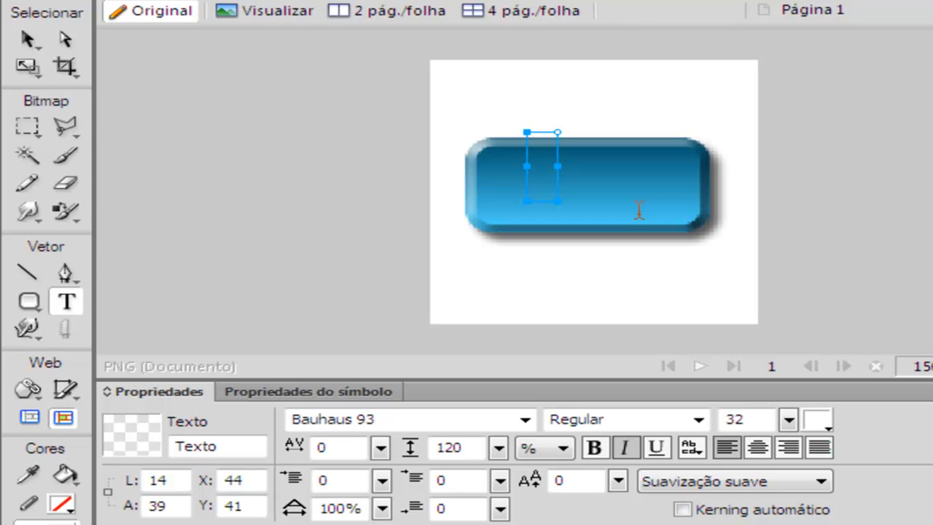
{"action": "type", "text": "Home"}
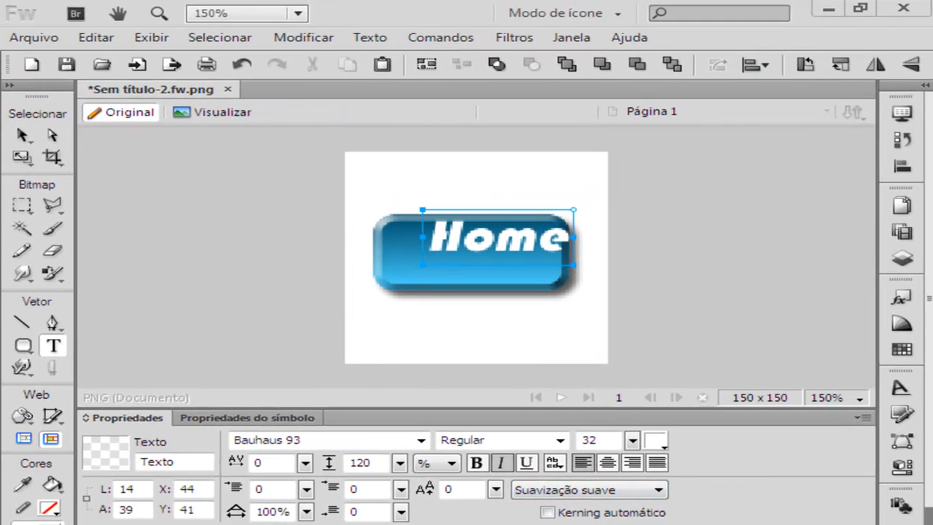
Step: Set the Home text's size to 26 and place it in the middle of the button
{"action": "left_click", "coordinate": [22, 136]}
{"action": "left_click_drag", "start_coordinate": [516, 255], "coordinate": [490, 263]}
{"action": "left_click_drag", "start_coordinate": [631, 441], "coordinate": [637, 455]}
{"action": "left_click_drag", "start_coordinate": [463, 243], "coordinate": [517, 240]}
Step: Select the Home text together with the button shape and align their horizontal centres
{"action": "left_click_drag", "start_coordinate": [602, 188], "coordinate": [357, 340]}
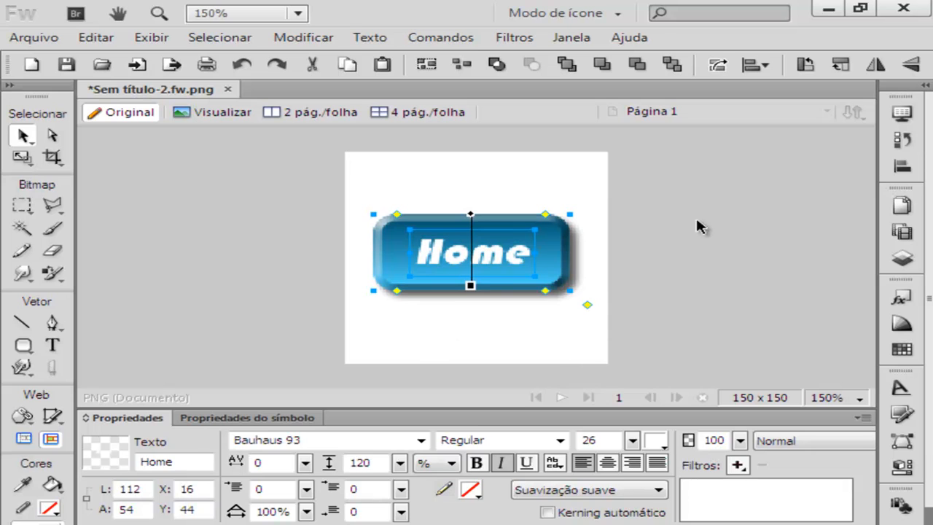
{"action": "left_click", "coordinate": [902, 166]}
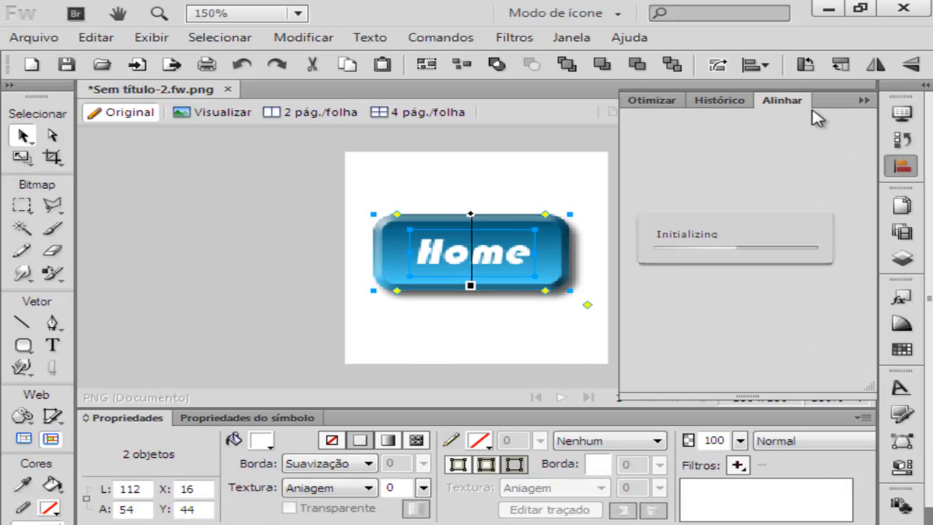
{"action": "left_click", "coordinate": [681, 163]}
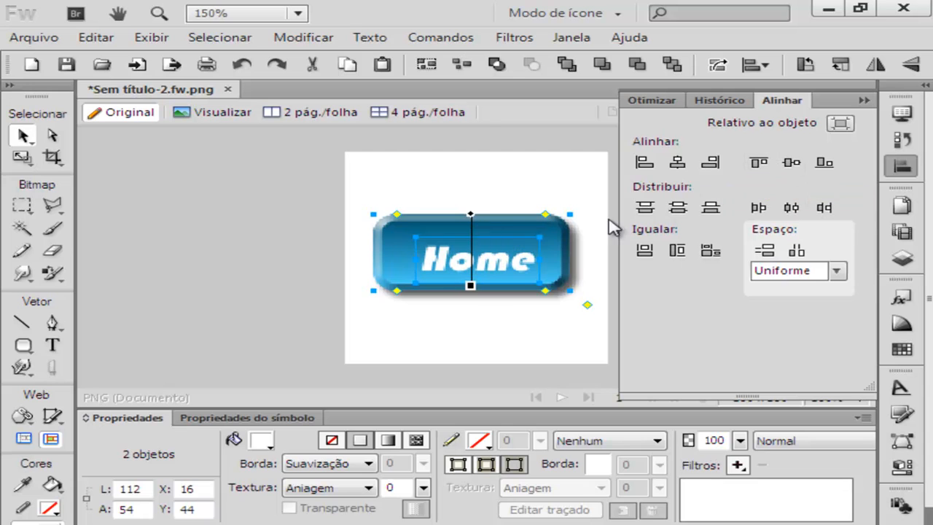
{"action": "left_click", "coordinate": [350, 181]}
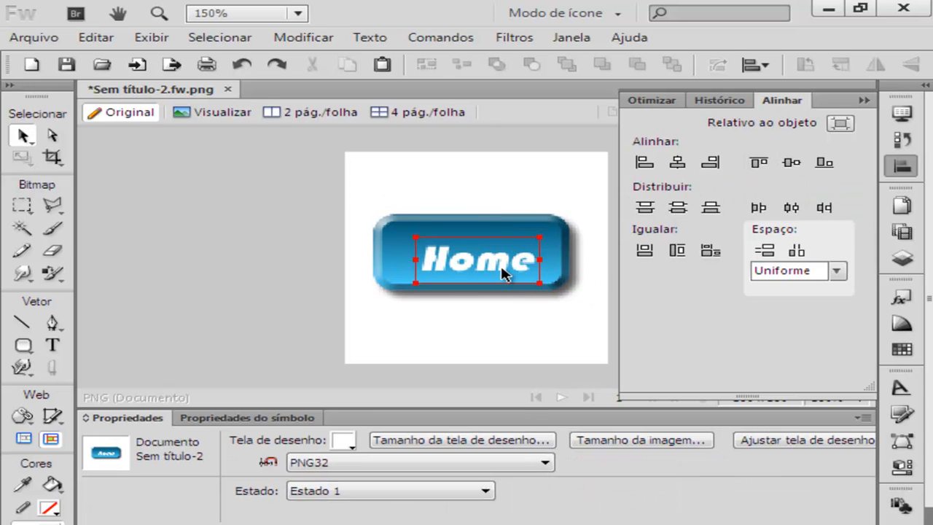
Step: Move the Home text to X 37, Y 55 inside the button and clear the selection
{"action": "left_click_drag", "start_coordinate": [494, 266], "coordinate": [489, 260]}
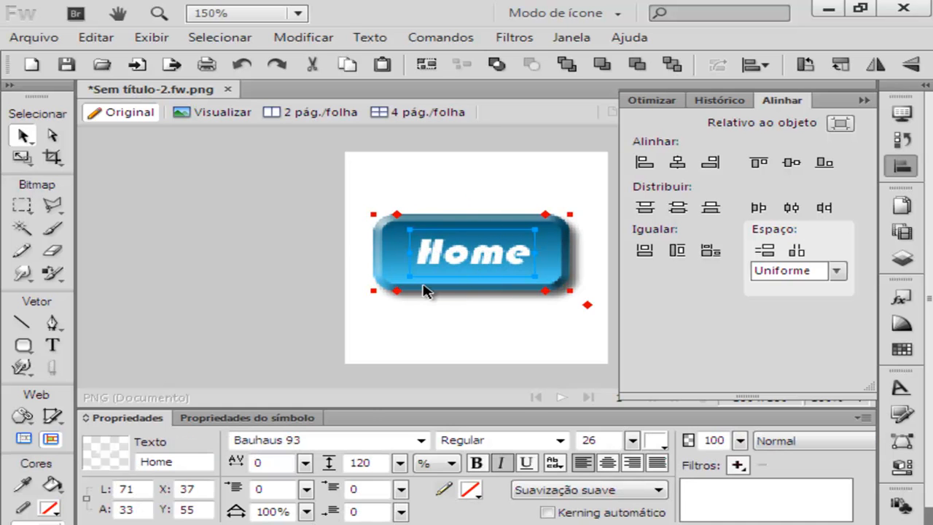
{"action": "left_click", "coordinate": [404, 190]}
{"action": "left_click_drag", "start_coordinate": [352, 194], "coordinate": [384, 298]}
{"action": "left_click", "coordinate": [463, 344]}
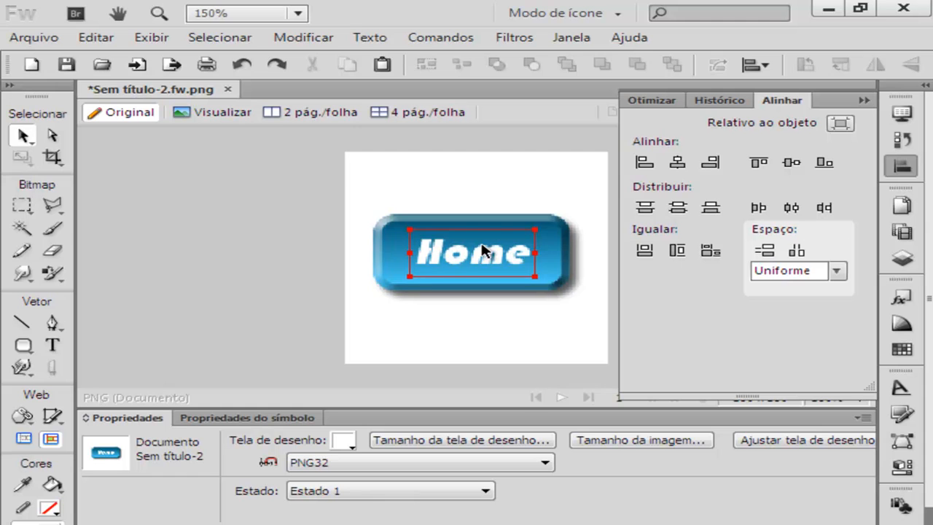
Step: Select the button shape with its Home text and convert both into a button symbol (Botão) named "home"
{"action": "left_click_drag", "start_coordinate": [367, 194], "coordinate": [592, 319]}
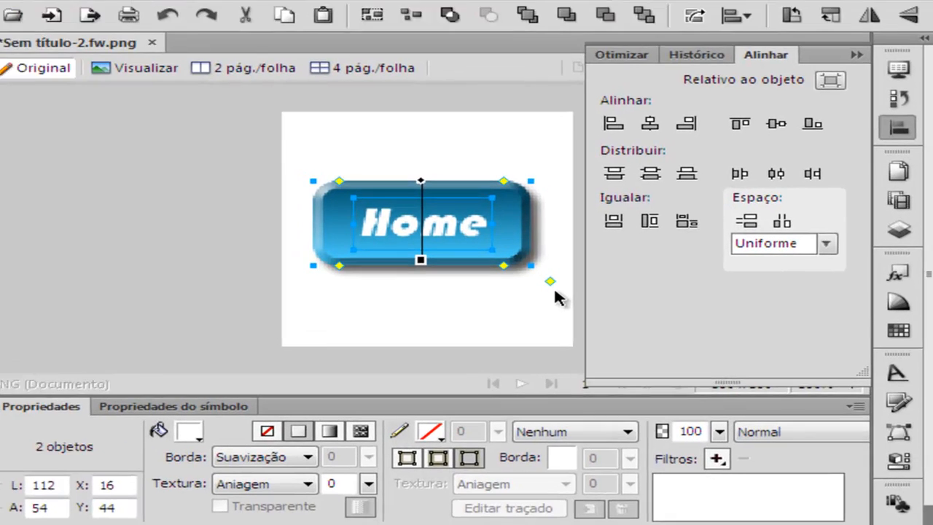
{"action": "key", "text": "F8"}
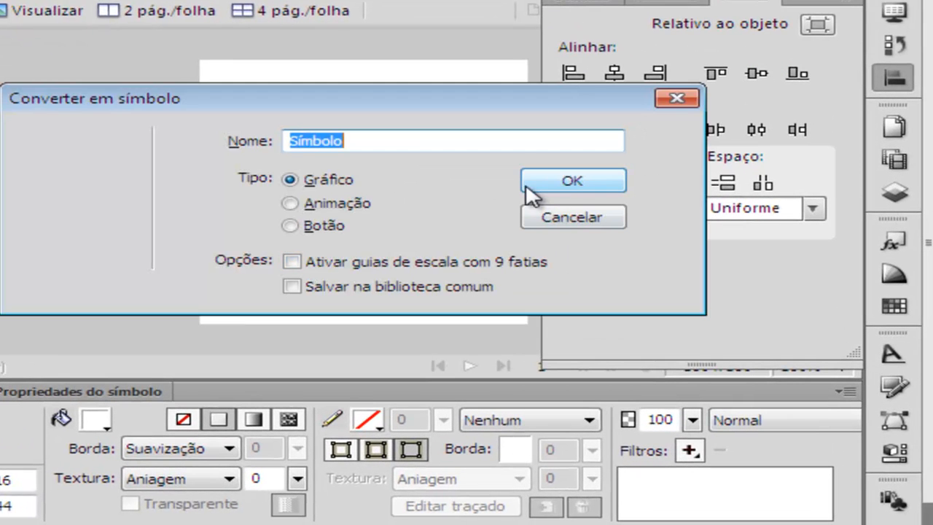
{"action": "type", "text": "b"}
{"action": "type", "text": "ome"}
{"action": "left_click", "coordinate": [293, 226]}
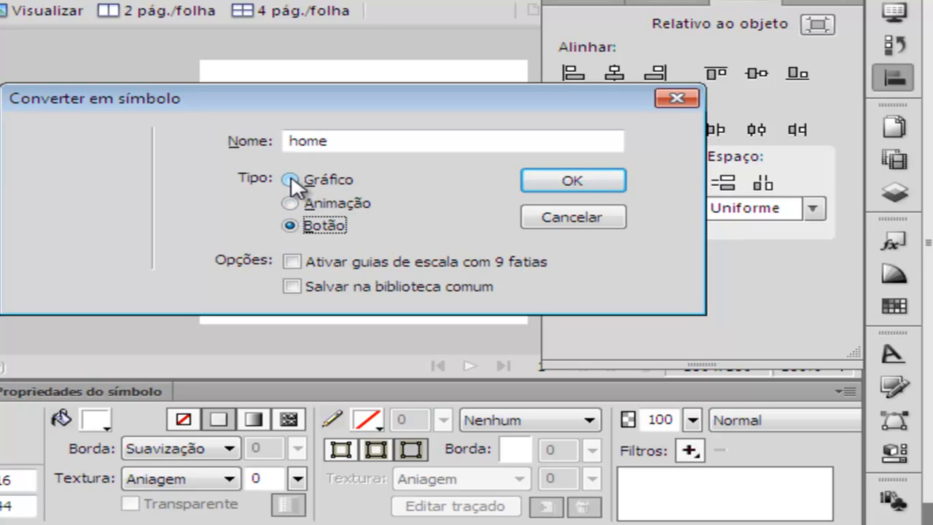
{"action": "left_click", "coordinate": [292, 181]}
{"action": "left_click", "coordinate": [291, 203]}
{"action": "left_click", "coordinate": [292, 226]}
{"action": "left_click", "coordinate": [555, 184]}
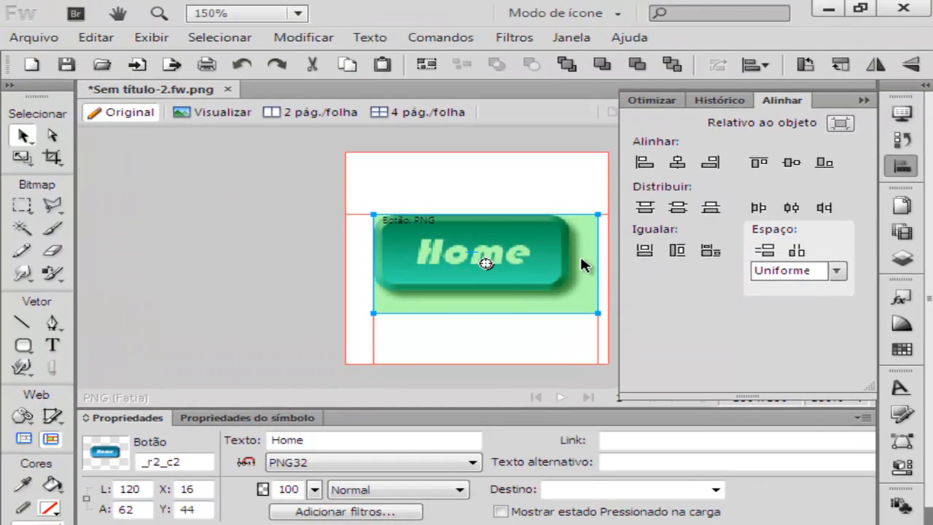
Step: Move the button symbol to the canvas's left edge, at X 0, Y 44
{"action": "left_click_drag", "start_coordinate": [574, 189], "coordinate": [372, 328]}
{"action": "left_click_drag", "start_coordinate": [527, 246], "coordinate": [497, 240]}
{"action": "left_click_drag", "start_coordinate": [545, 195], "coordinate": [623, 302]}
{"action": "left_click_drag", "start_coordinate": [337, 353], "coordinate": [579, 293]}
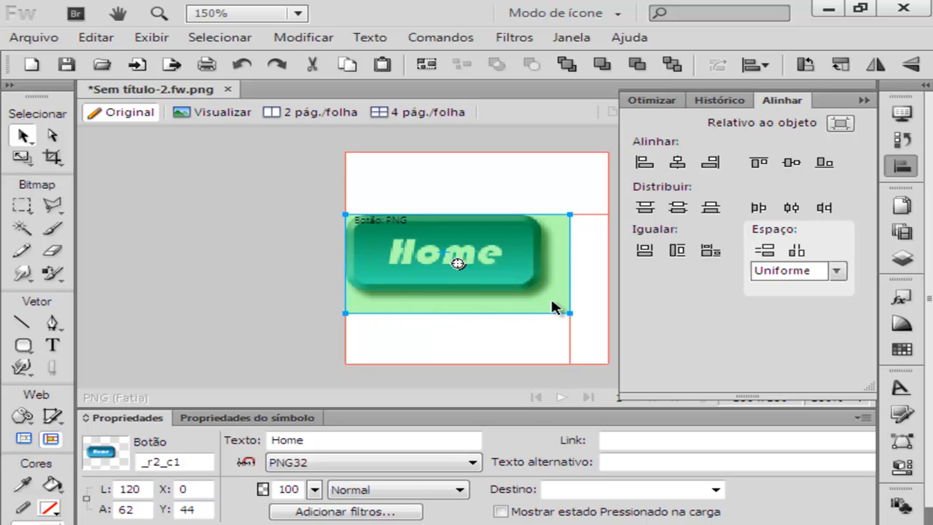
Step: Shrink the button's slice at its right and bottom edges to fit the blue shape without its shadow
{"action": "left_click_drag", "start_coordinate": [569, 257], "coordinate": [543, 258]}
{"action": "mouse_move", "coordinate": [479, 314]}
{"action": "left_mouse_down"}
{"action": "mouse_move", "coordinate": [477, 292]}
{"action": "mouse_move", "coordinate": [479, 309]}
{"action": "left_mouse_up"}
{"action": "mouse_move", "coordinate": [546, 273]}
{"action": "left_mouse_down"}
{"action": "mouse_move", "coordinate": [563, 274]}
{"action": "mouse_move", "coordinate": [543, 274]}
{"action": "left_mouse_up"}
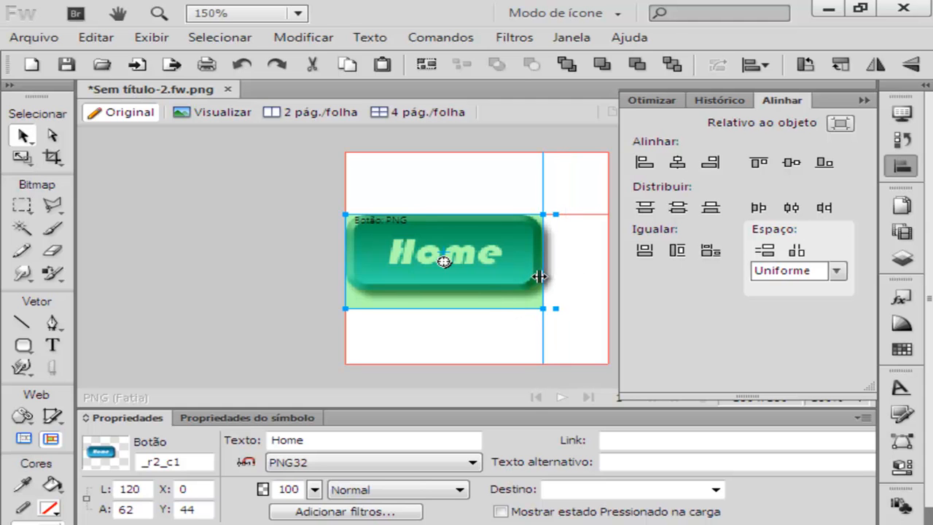
{"action": "left_click_drag", "start_coordinate": [466, 309], "coordinate": [467, 288]}
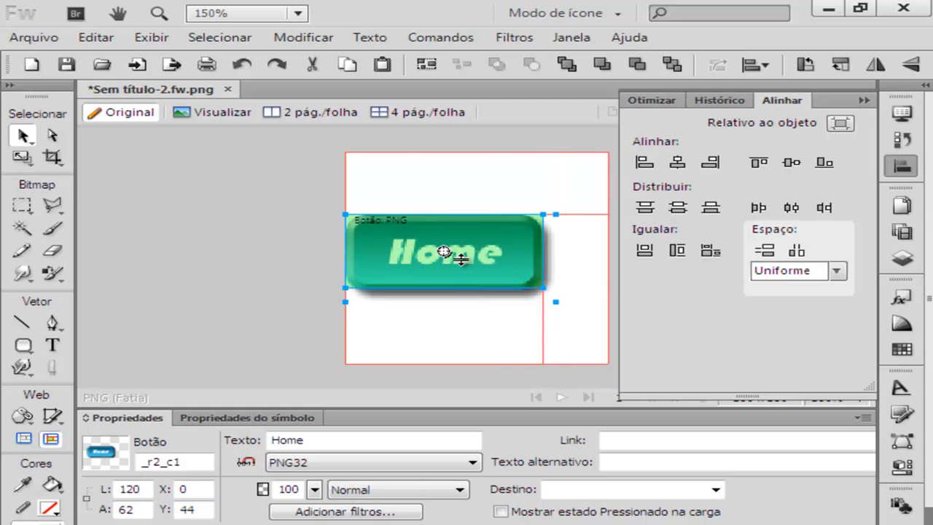
Step: Turn off the display of the slice guides and the slice overlay
{"action": "left_click", "coordinate": [151, 39]}
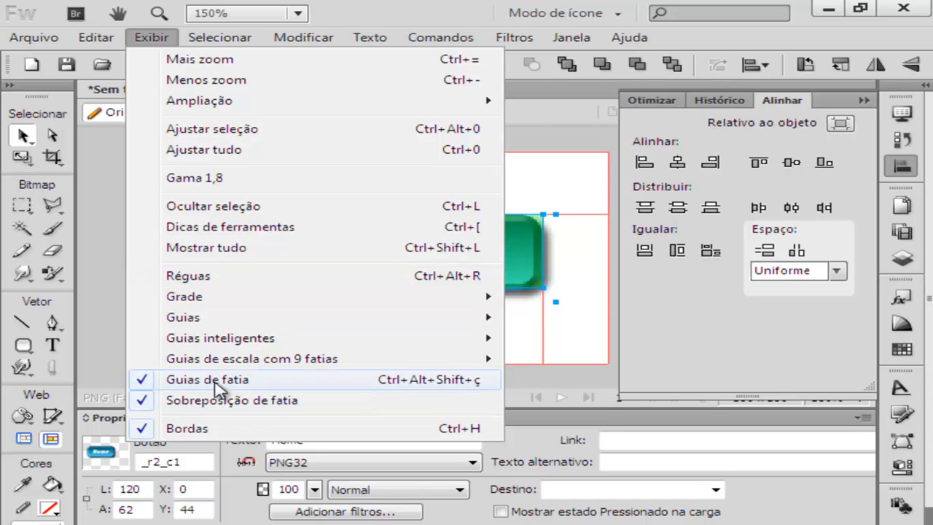
{"action": "left_click", "coordinate": [396, 379]}
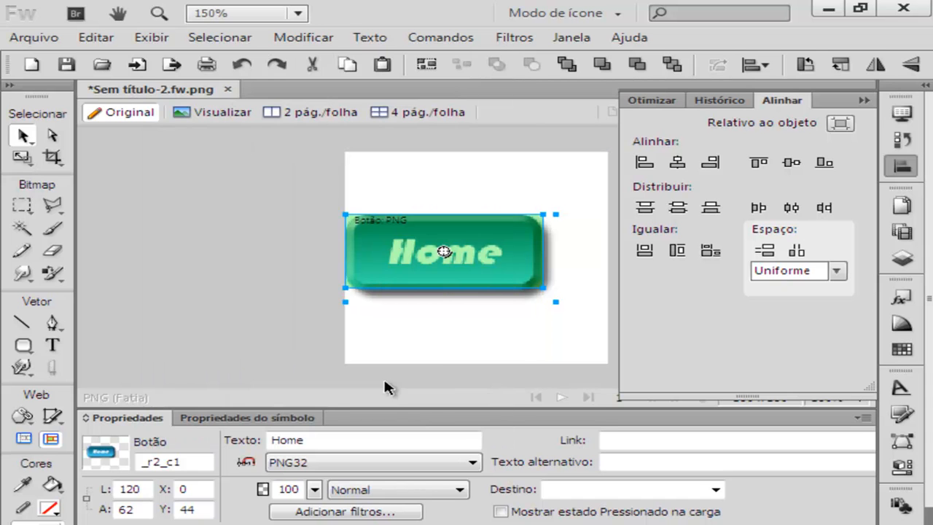
{"action": "left_click", "coordinate": [151, 37]}
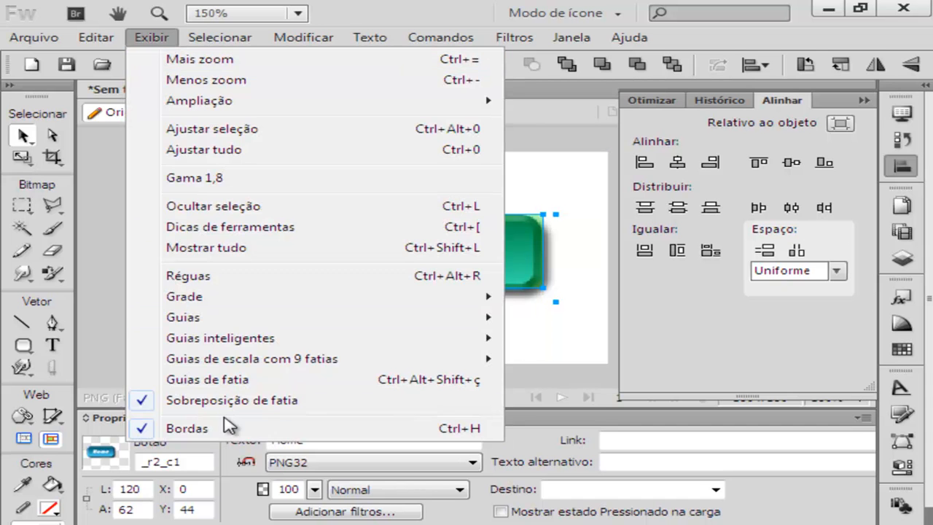
{"action": "left_click", "coordinate": [228, 402]}
{"action": "left_click", "coordinate": [430, 335]}
{"action": "left_click", "coordinate": [552, 278]}
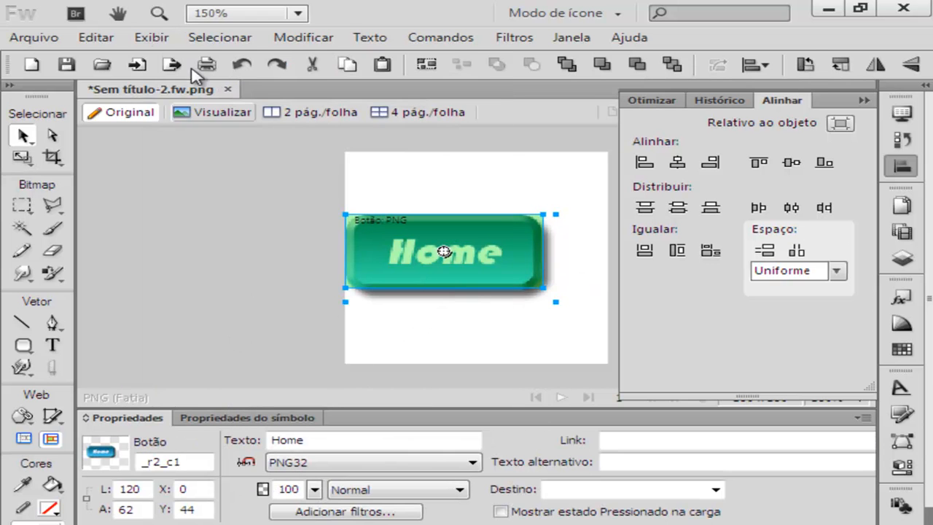
Step: Turn the slice guides back on and extend the slice's bottom and right edges slightly
{"action": "left_click", "coordinate": [144, 38]}
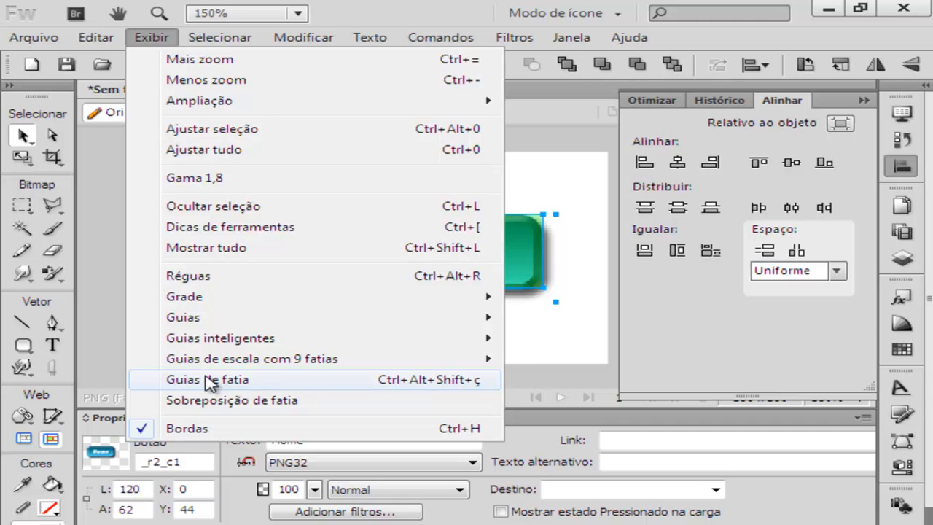
{"action": "left_click", "coordinate": [209, 380]}
{"action": "left_click_drag", "start_coordinate": [473, 289], "coordinate": [476, 293]}
{"action": "left_click_drag", "start_coordinate": [545, 267], "coordinate": [546, 267]}
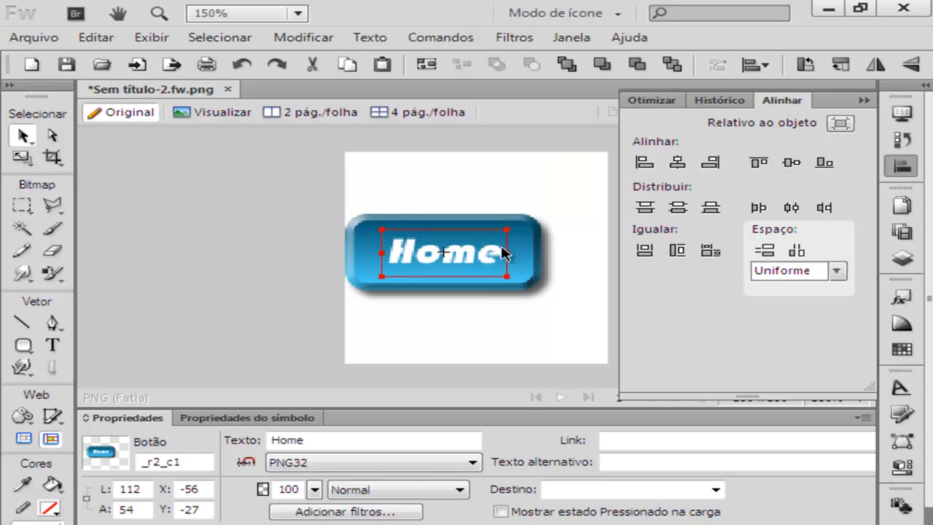
Step: Open the home button symbol for editing and copy the Liberado graphic into its empty Sobre state
{"action": "double_click", "coordinate": [495, 253]}
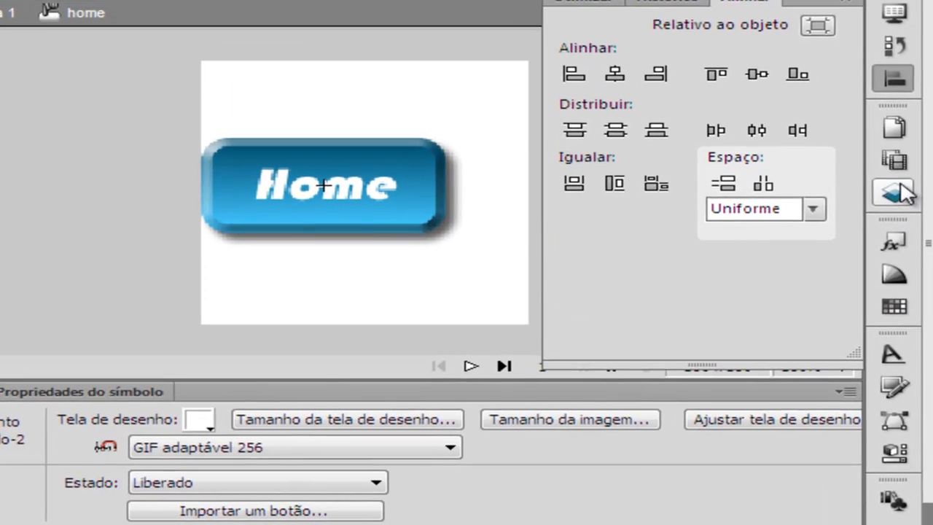
{"action": "left_click", "coordinate": [898, 168]}
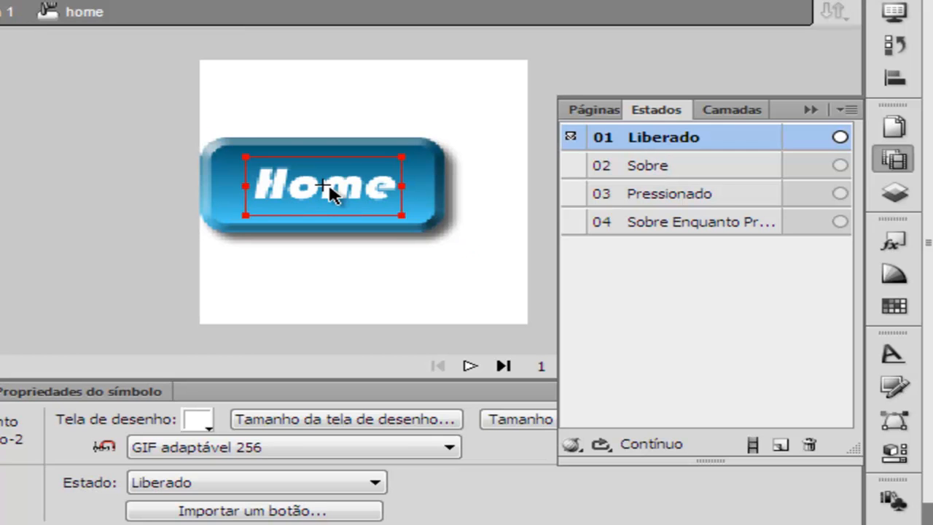
{"action": "left_click", "coordinate": [645, 166]}
{"action": "left_click", "coordinate": [552, 508]}
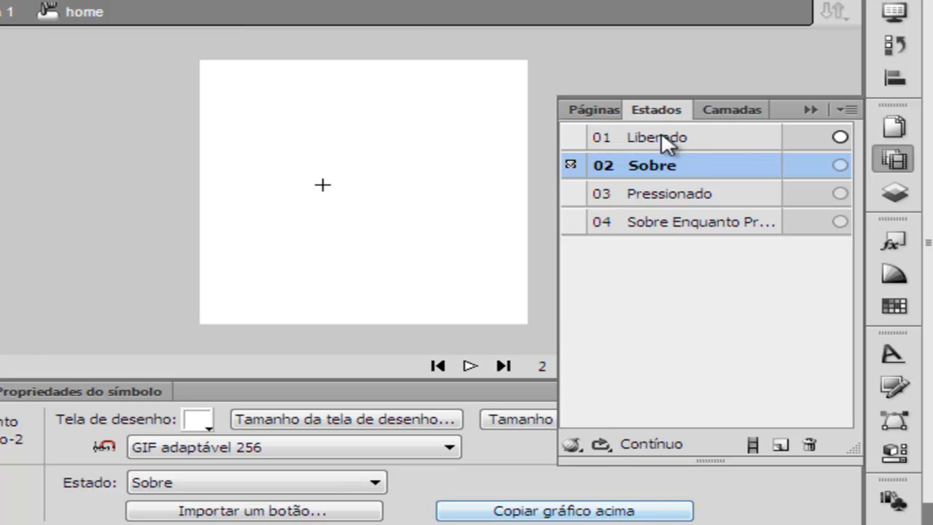
{"action": "left_click", "coordinate": [535, 504]}
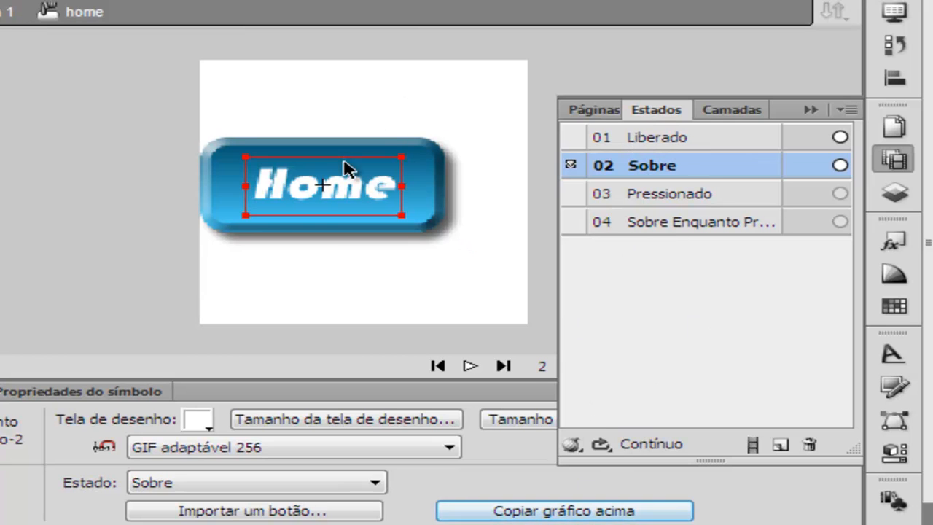
Step: Change the colour of the Home text in the Sobre state to black
{"action": "left_click", "coordinate": [343, 185]}
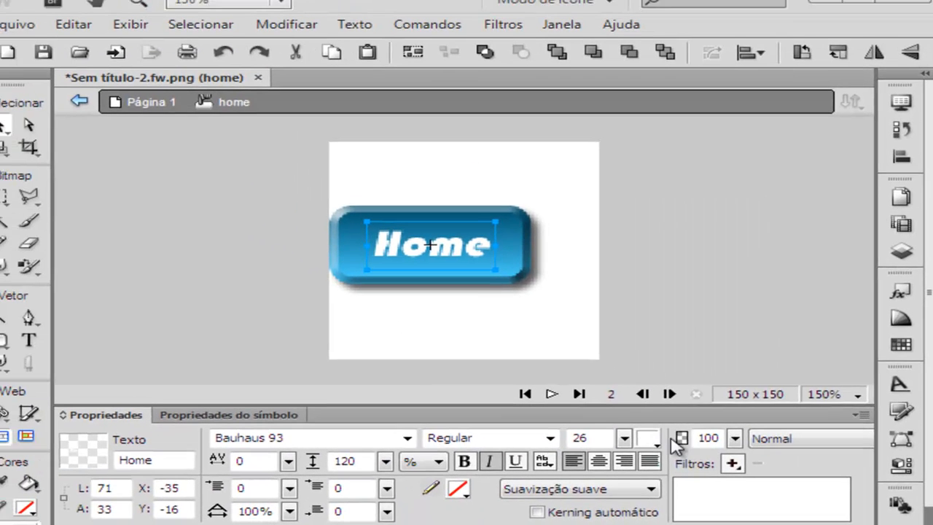
{"action": "left_click", "coordinate": [593, 419]}
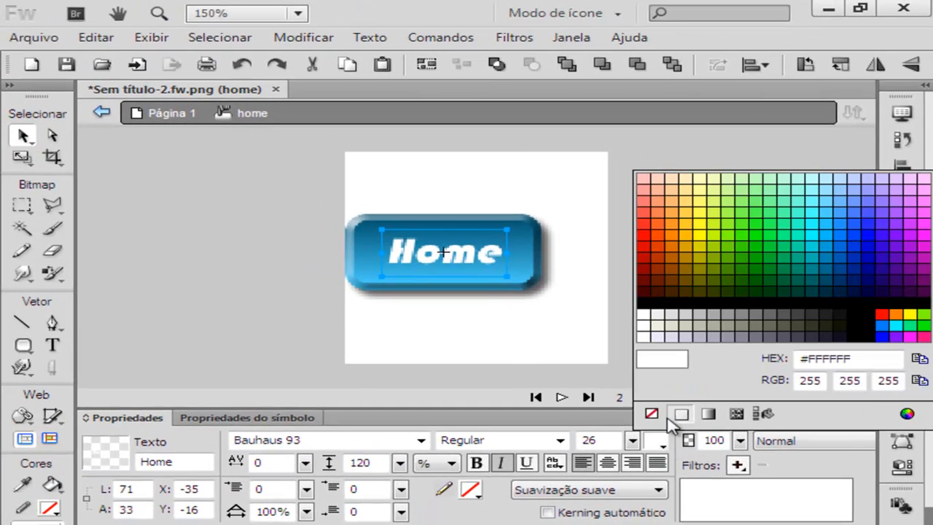
{"action": "left_click", "coordinate": [671, 298]}
Step: Change the dark starting colour of the Sobre button shape's linear gradient to bright cyan
{"action": "left_click", "coordinate": [509, 289]}
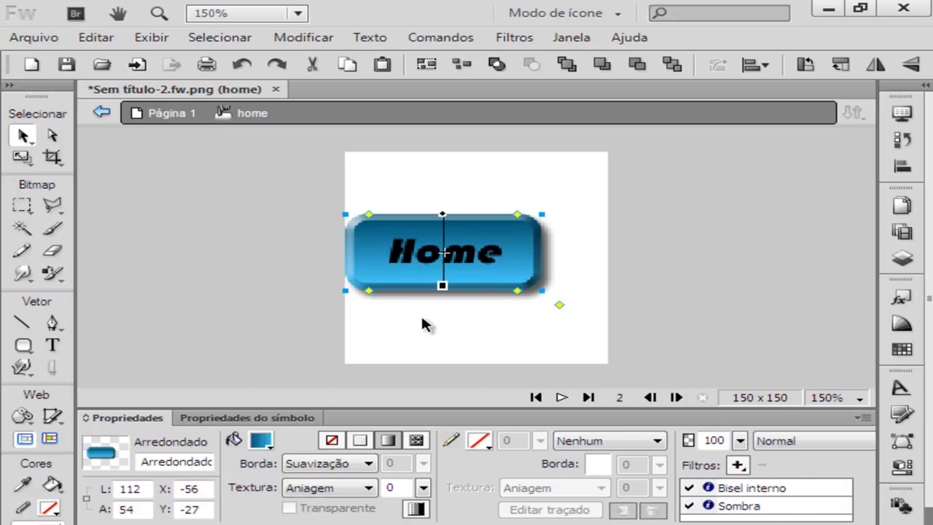
{"action": "left_click", "coordinate": [260, 444]}
{"action": "left_click", "coordinate": [274, 387]}
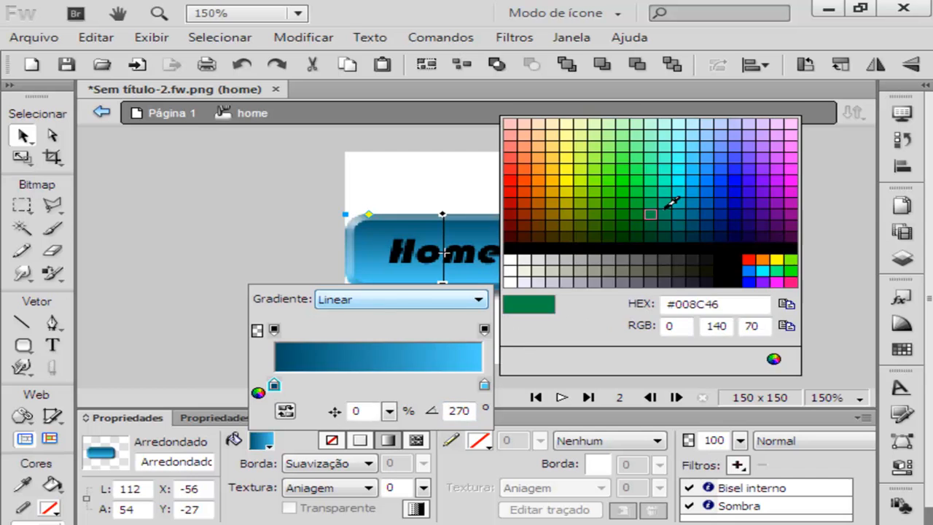
{"action": "left_click", "coordinate": [686, 162]}
{"action": "left_click", "coordinate": [616, 299]}
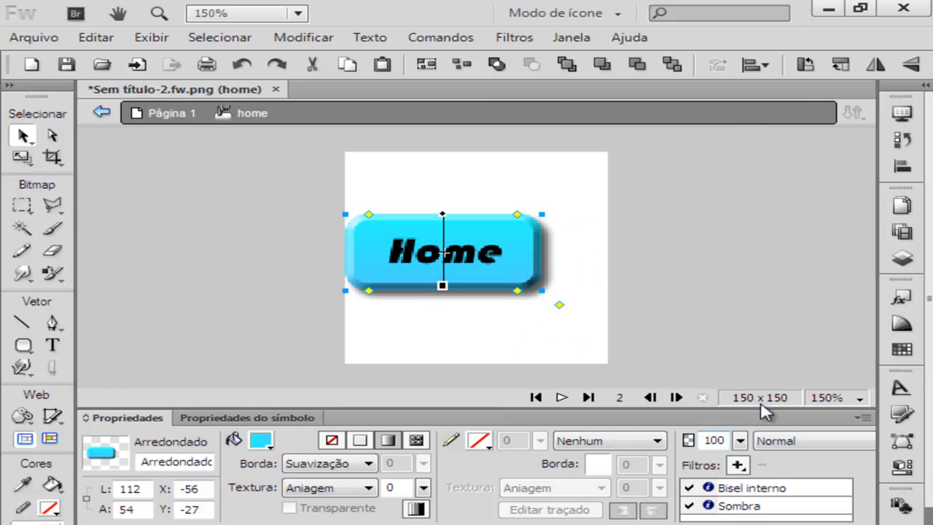
Step: Copy the Sobre graphic into the button's Pressionado state
{"action": "left_click", "coordinate": [902, 232]}
{"action": "left_click", "coordinate": [747, 261]}
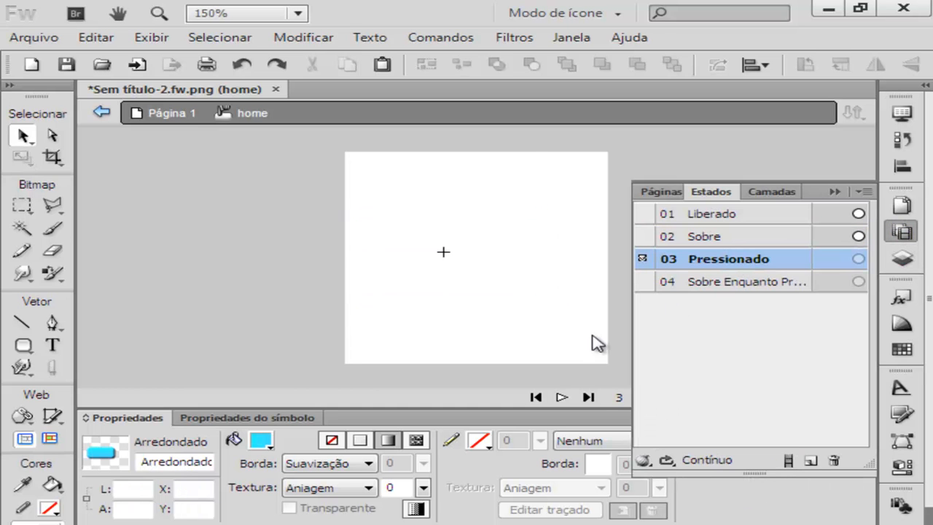
{"action": "left_click", "coordinate": [624, 514]}
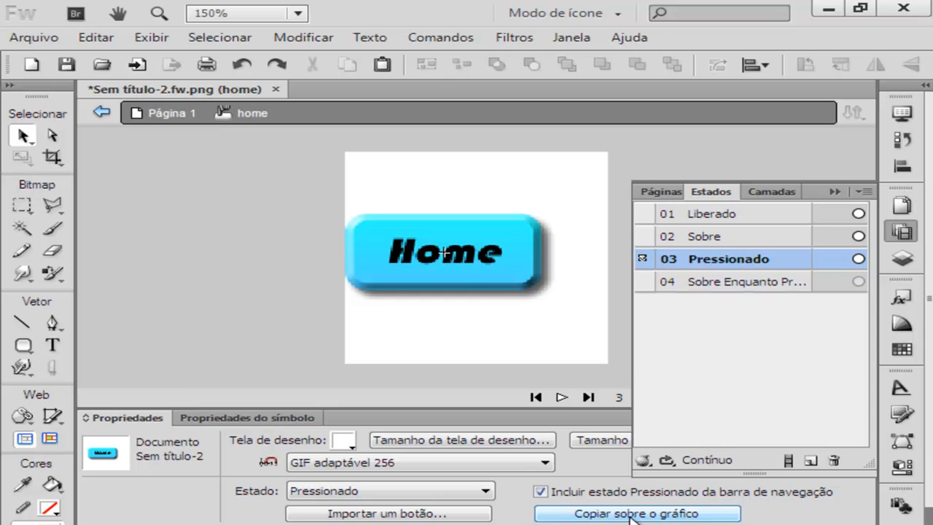
Step: Disable the Bisel interno and Sombra filters on the button shape in the Pressionado state
{"action": "left_click", "coordinate": [484, 282]}
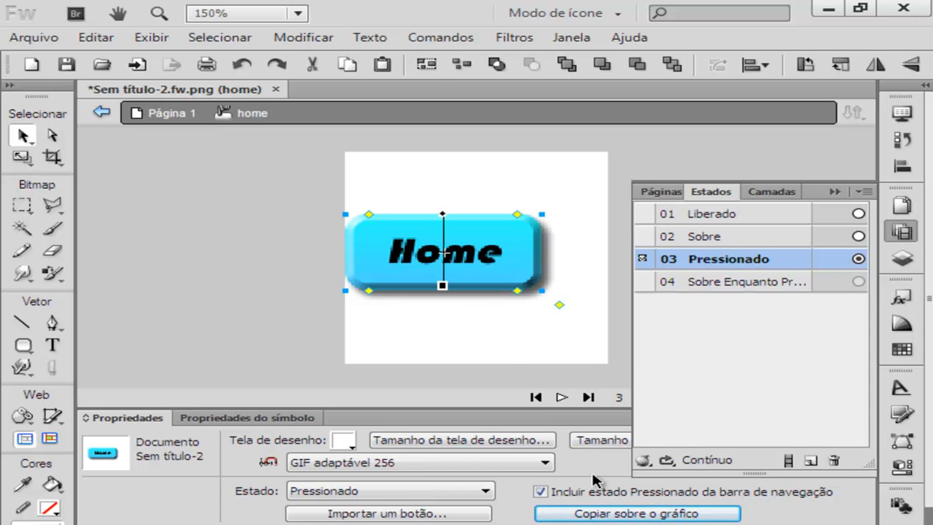
{"action": "left_click", "coordinate": [834, 192]}
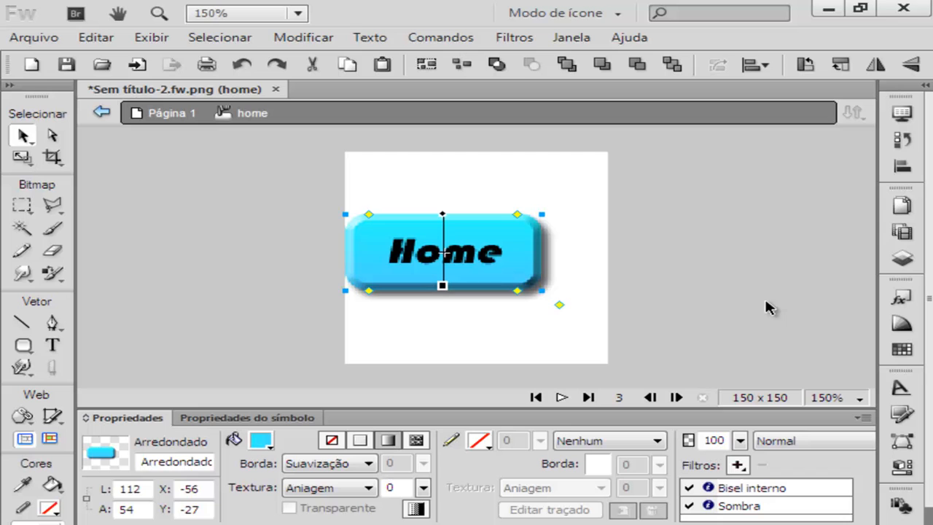
{"action": "left_click", "coordinate": [689, 487]}
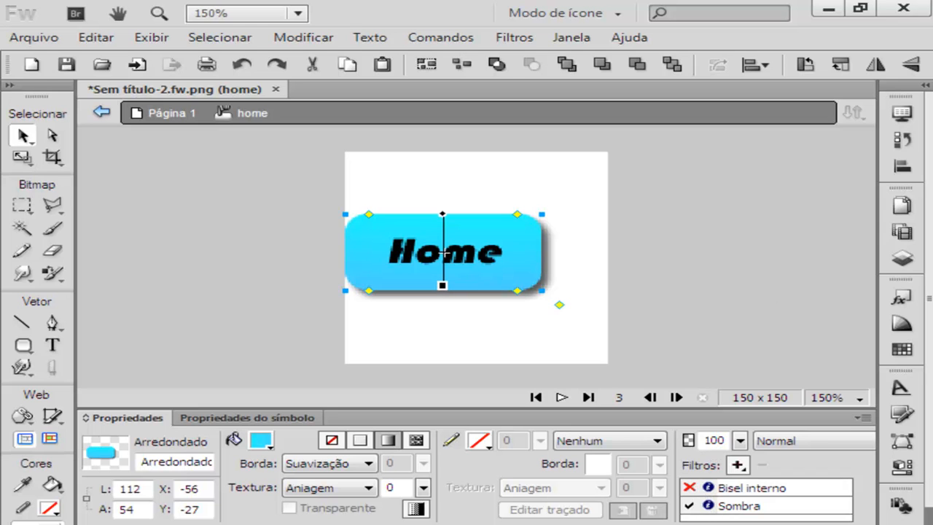
{"action": "left_click", "coordinate": [689, 505]}
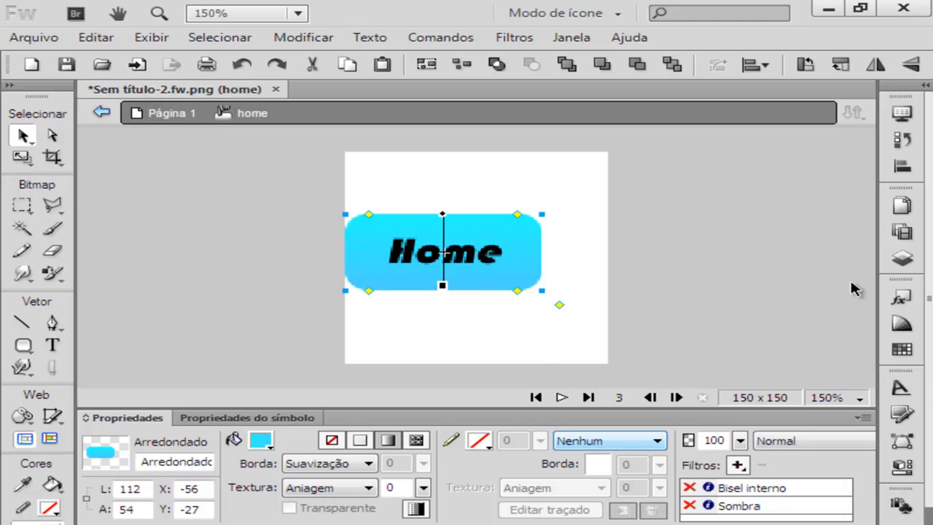
Step: Copy the shape and Home text from the Liberado state into the Sobre Enquanto Pressionado state
{"action": "left_click", "coordinate": [902, 233]}
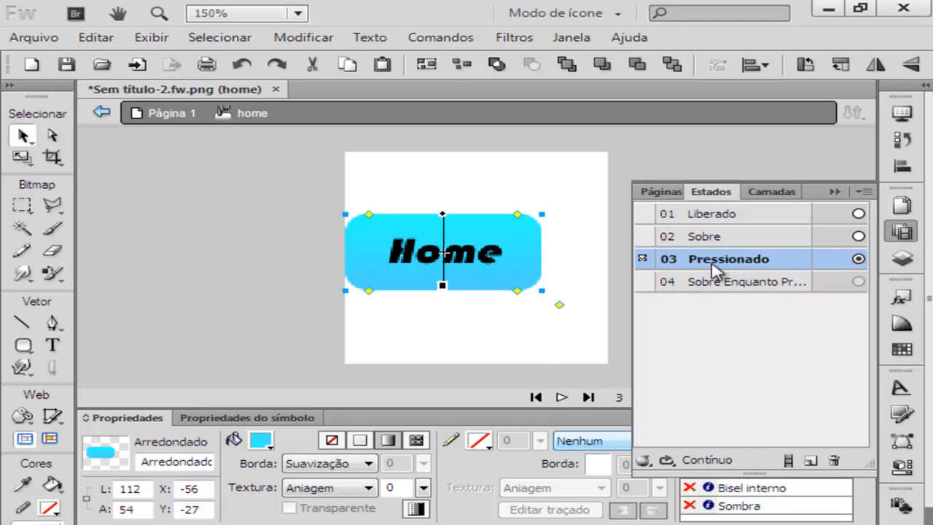
{"action": "left_click", "coordinate": [711, 282]}
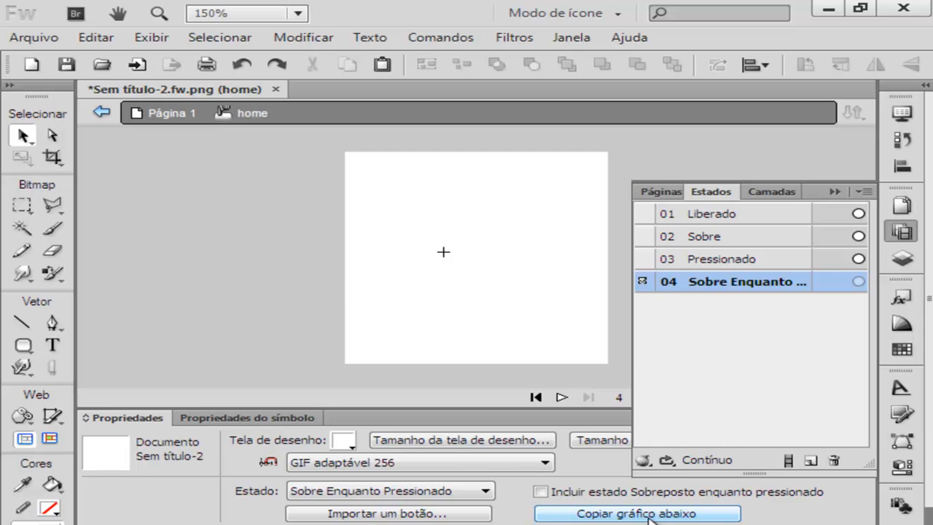
{"action": "left_click", "coordinate": [708, 215]}
{"action": "left_click_drag", "start_coordinate": [552, 214], "coordinate": [291, 299]}
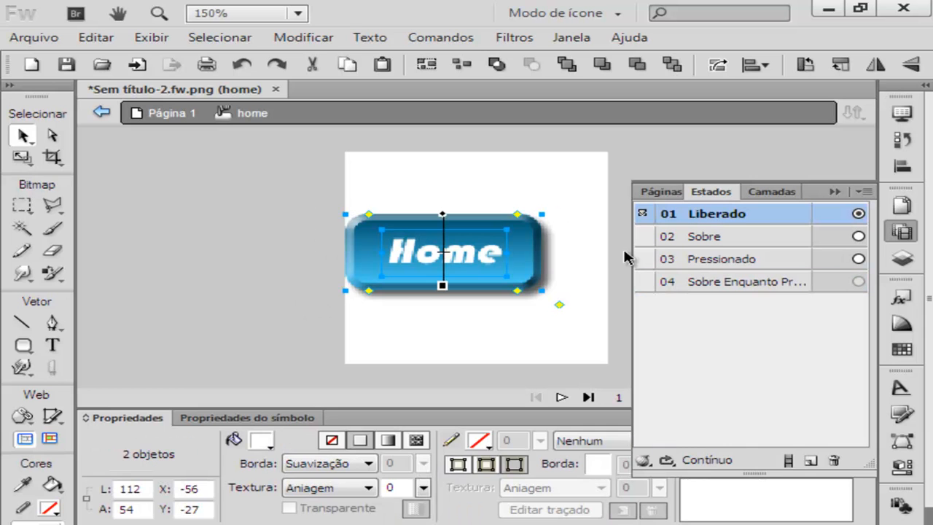
{"action": "left_click", "coordinate": [708, 282]}
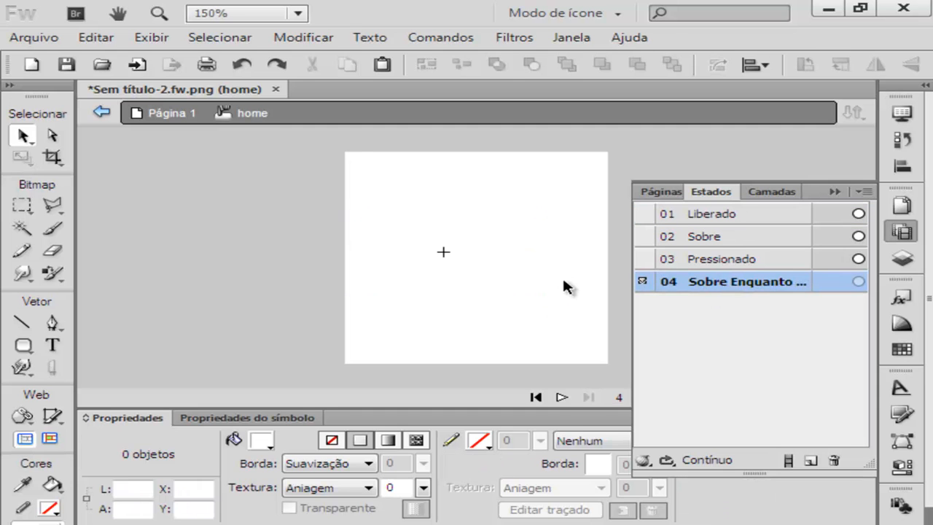
{"action": "key", "text": "ctrl+v"}
Step: Review the button's appearance in the Liberado, Sobre, Pressionado and Sobre Enquanto Pressionado states in turn
{"action": "left_click", "coordinate": [698, 212]}
{"action": "left_click", "coordinate": [701, 238]}
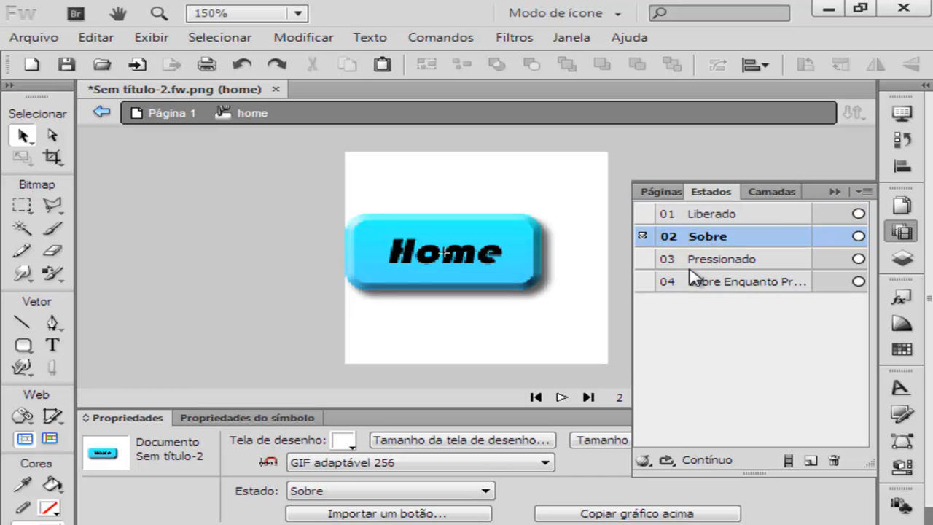
{"action": "left_click", "coordinate": [692, 263]}
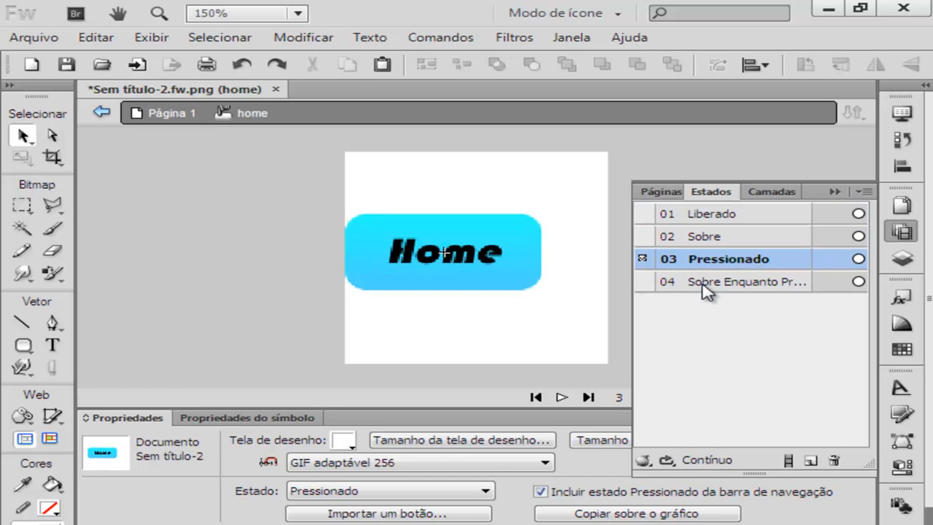
{"action": "left_click", "coordinate": [705, 286]}
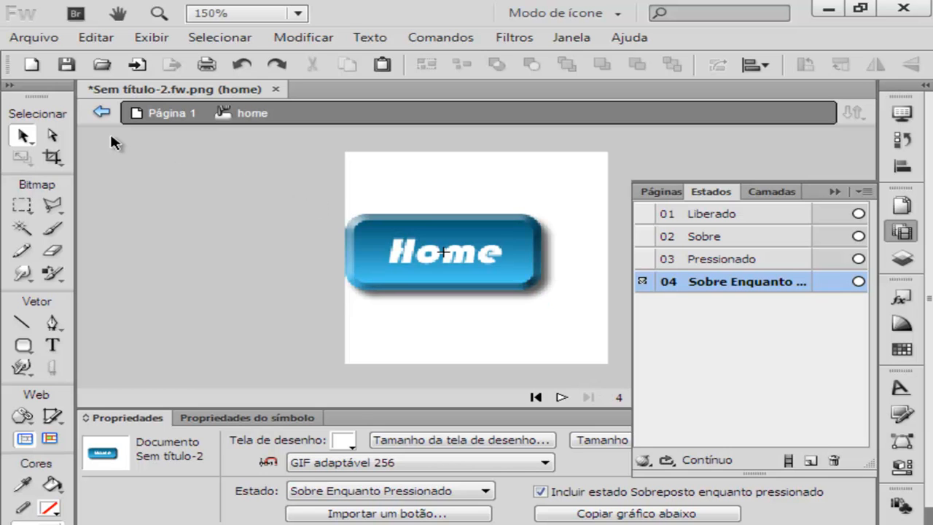
Step: Leave symbol editing for the page and test the Home button's hover and pressed states in a Firefox preview
{"action": "left_click", "coordinate": [101, 112]}
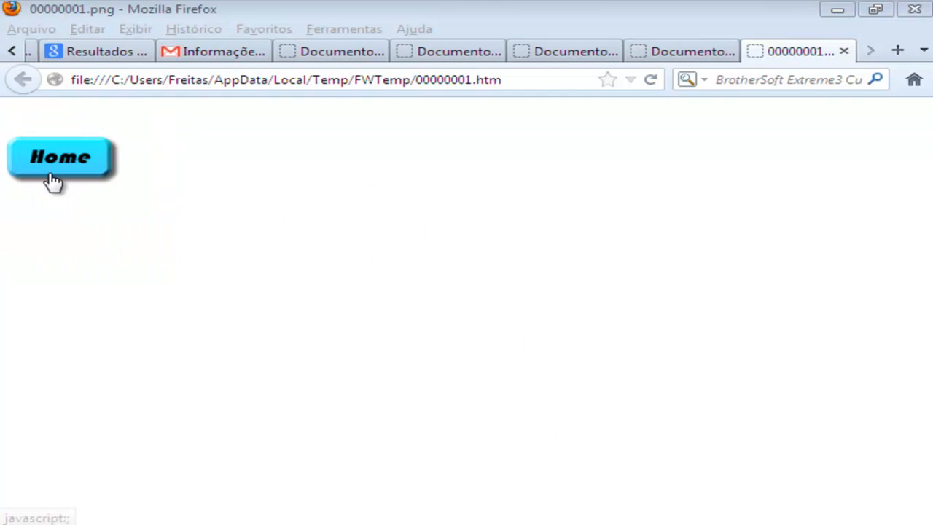
{"action": "left_click", "coordinate": [50, 161]}
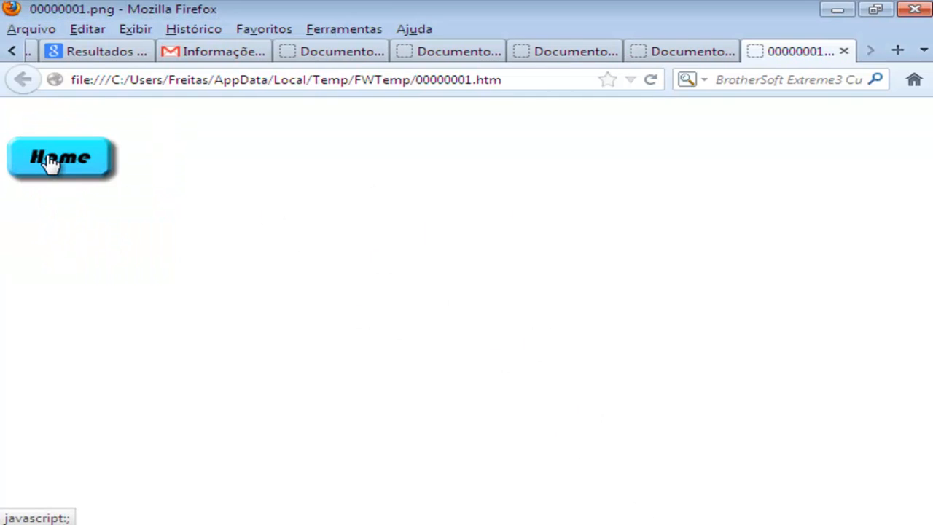